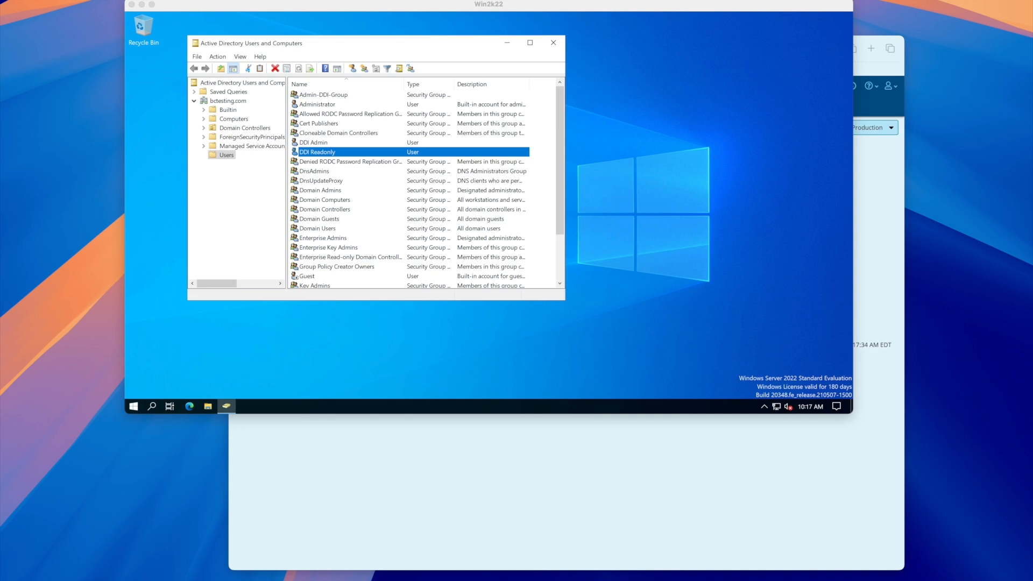
Inspect Admin-DDI-Group, ReadOnly-DDI-Group, and the DDI Admin and DDI Readonly user accounts
left_click(324, 94)
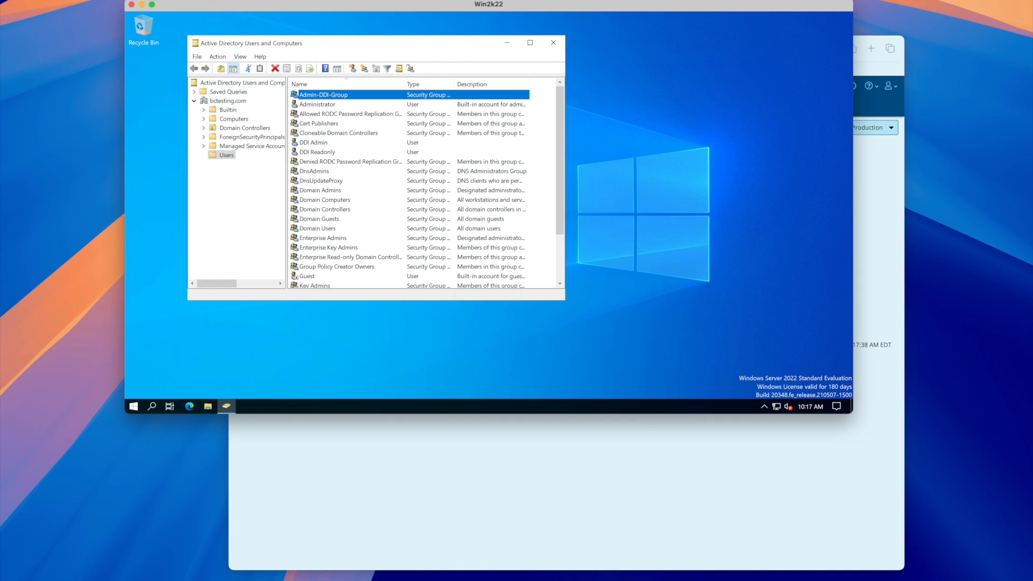
scroll(425, 189, "down", 2)
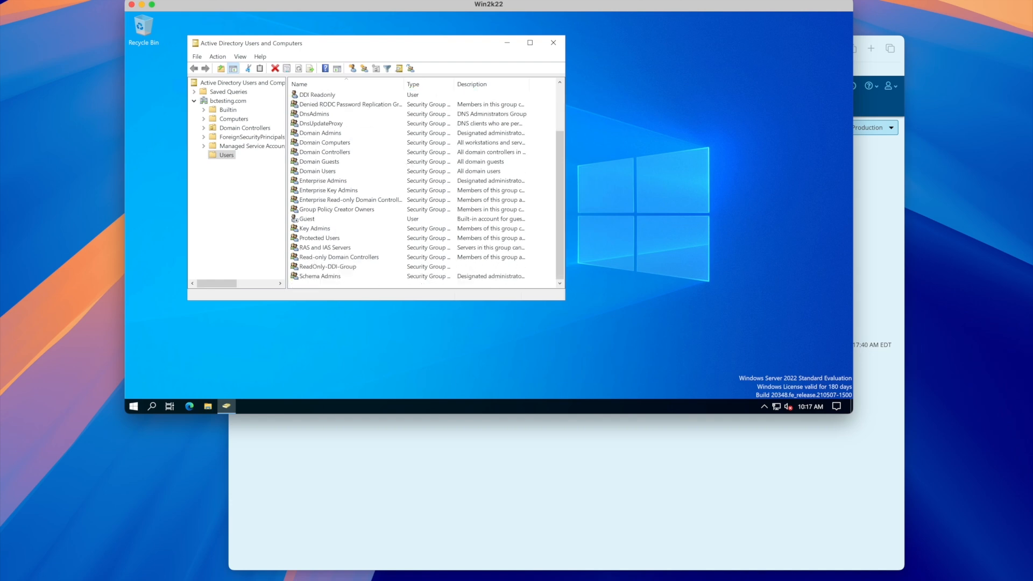
left_click(328, 267)
scroll(425, 188, "up", 2)
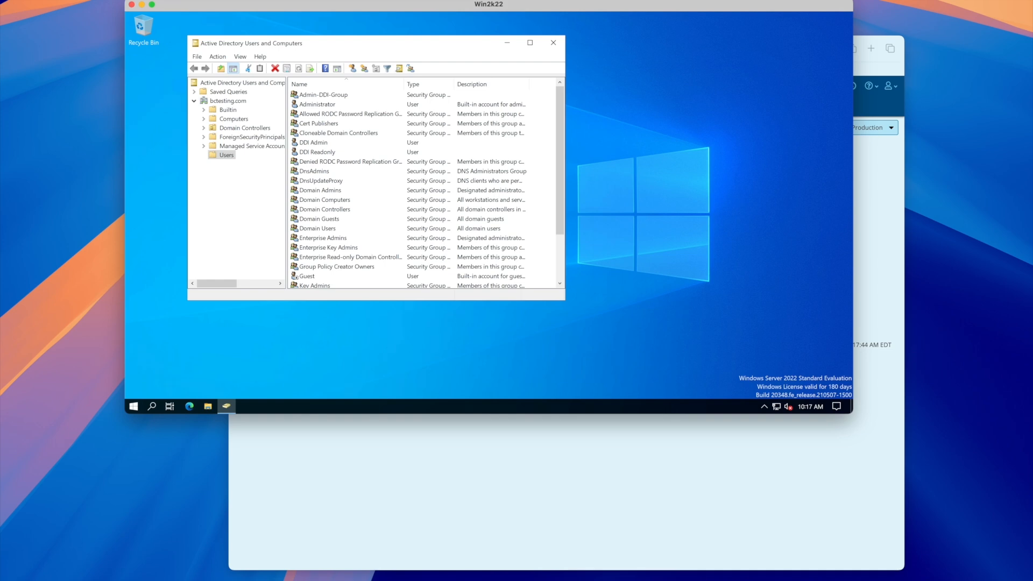
left_click(314, 143)
left_click(318, 152)
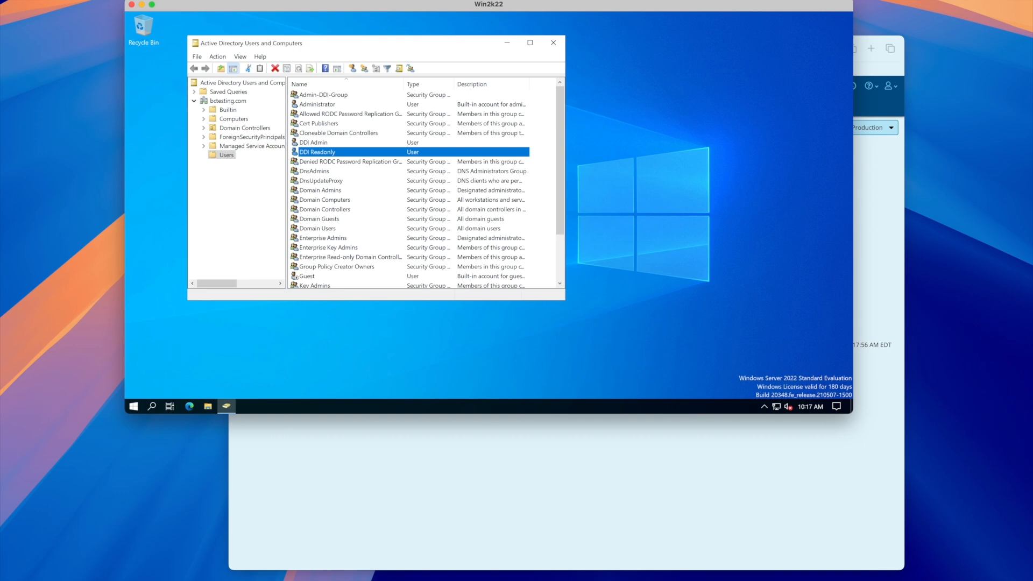
Check Member Of tabs: DDI Admin in Admin-DDI-Group, DDI Readonly in ReadOnly-DDI-Group
double_click(314, 142)
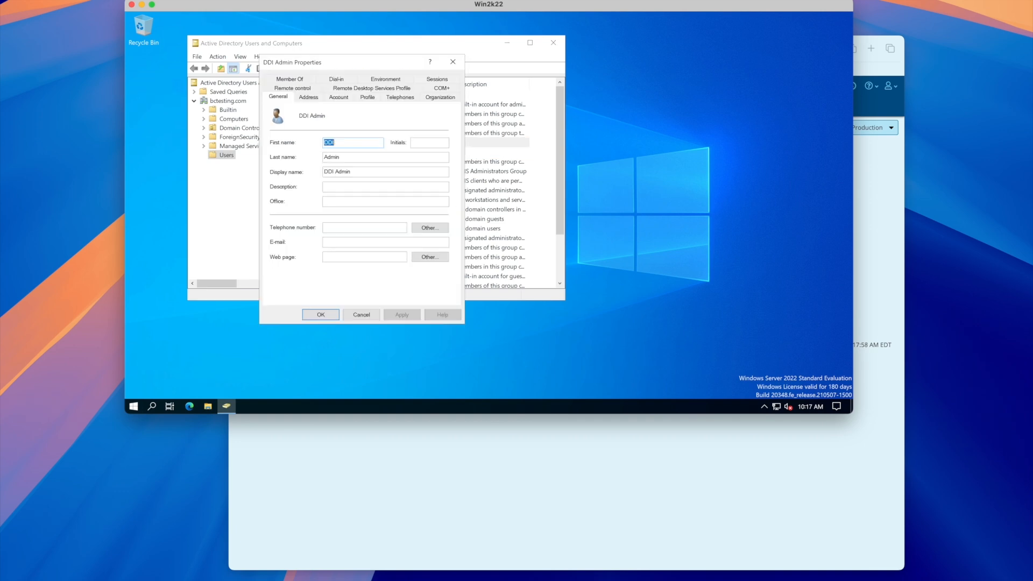
left_click(290, 79)
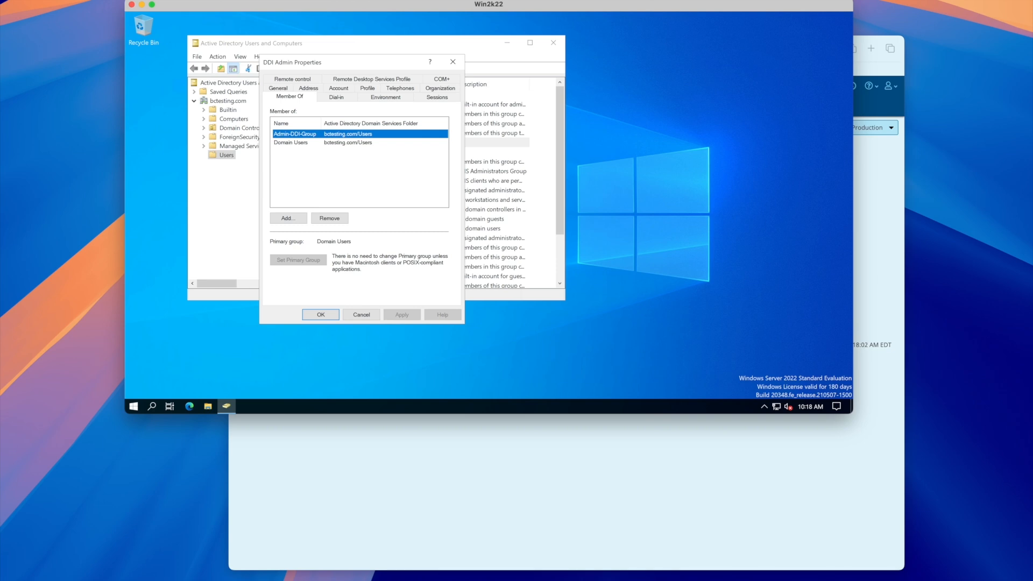
left_click(320, 314)
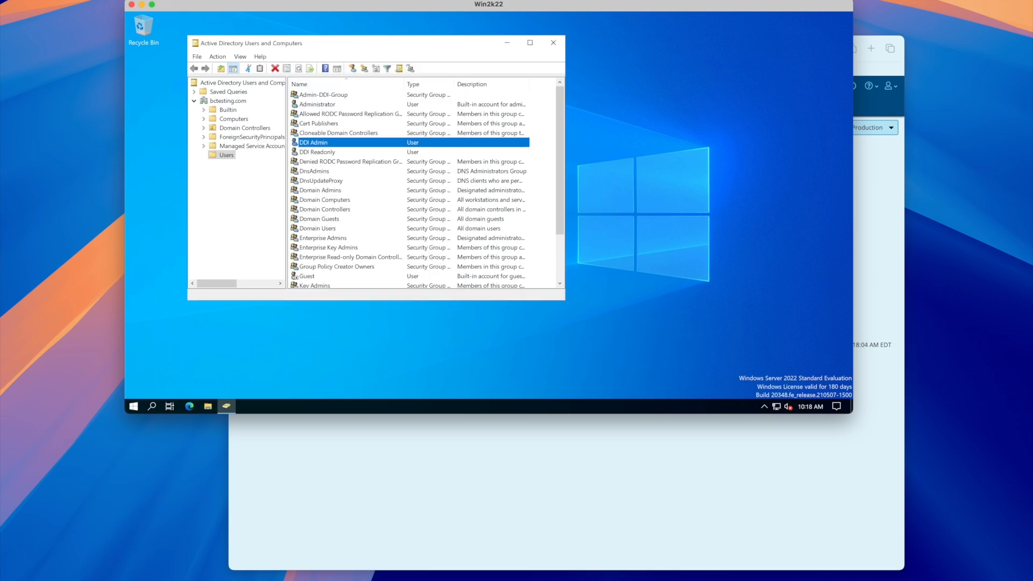
double_click(317, 153)
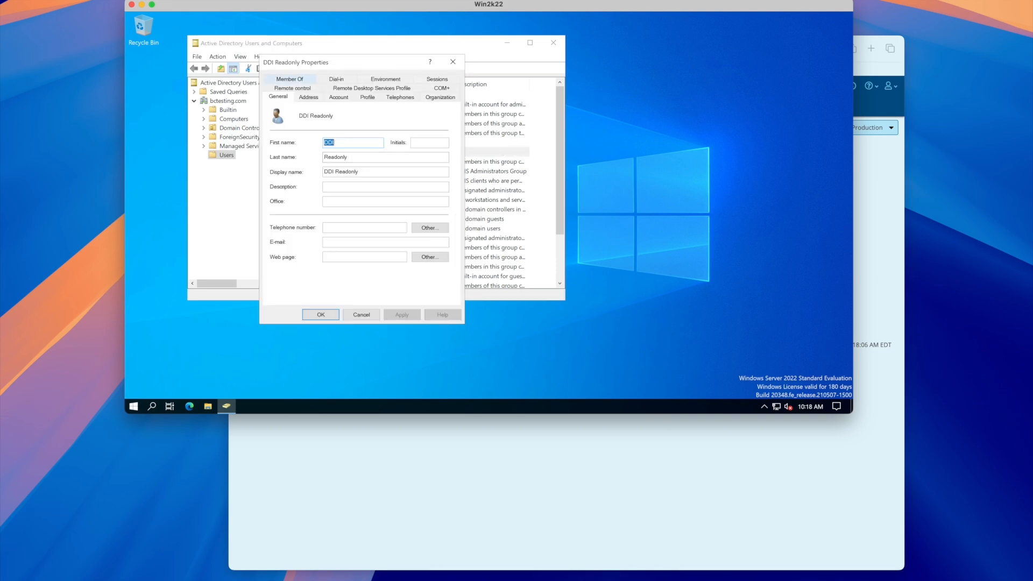
left_click(289, 79)
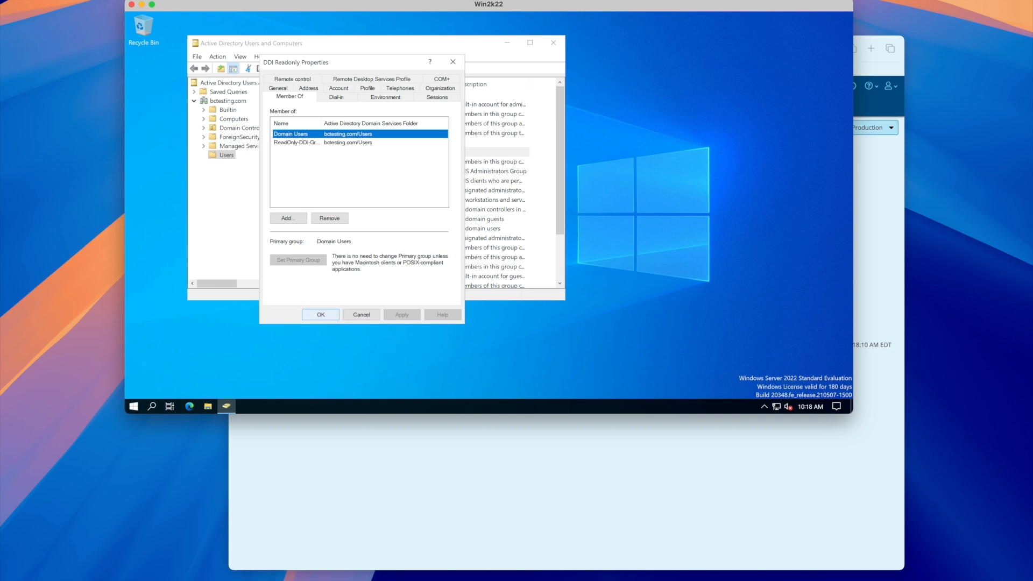
left_click(320, 314)
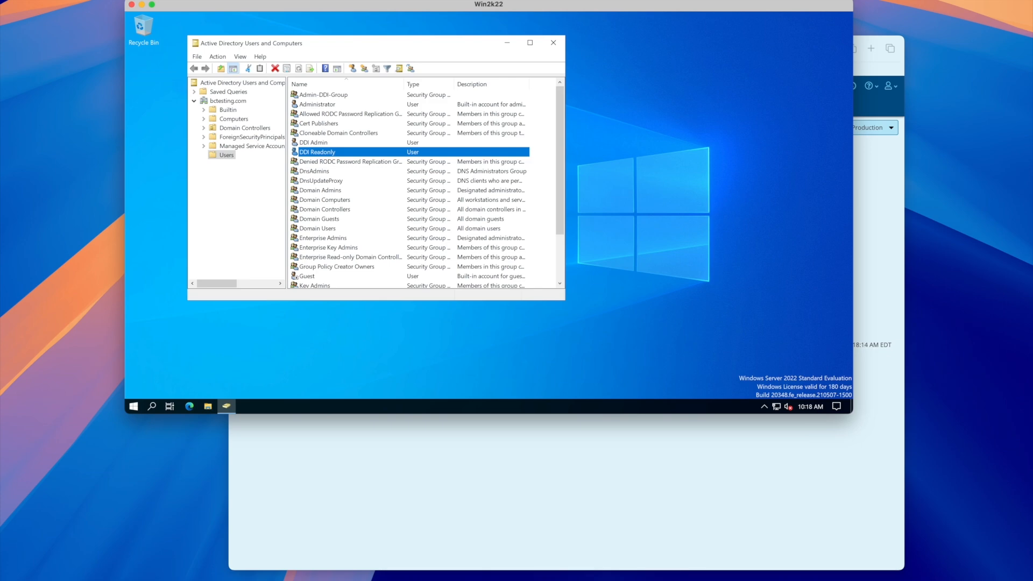
key("super+Tab")
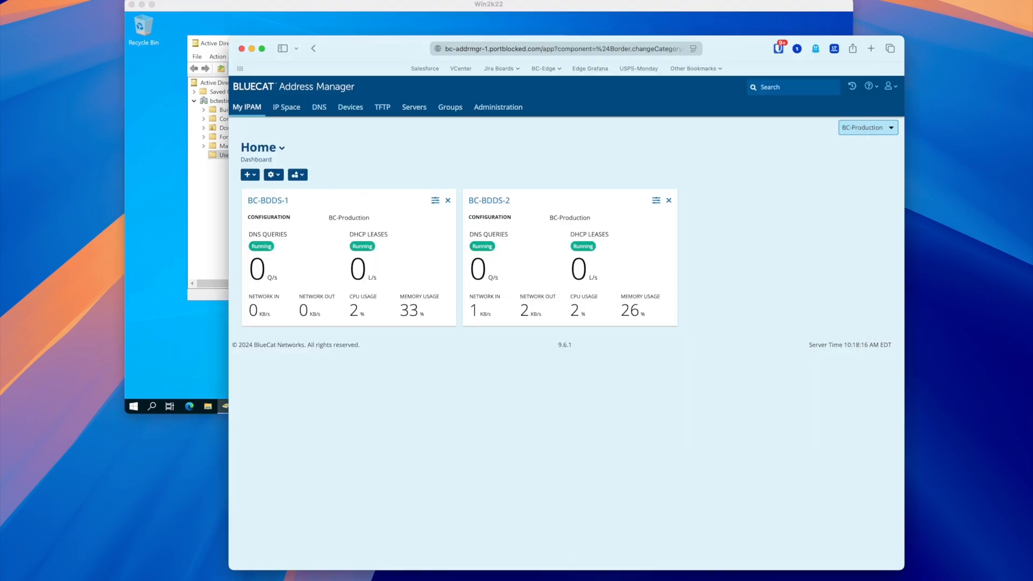
Open the edit form of the Win2k22-Server LDAP authenticator under Administration > Authenticators
left_click_drag(377, 49, 295, 31)
left_click(415, 89)
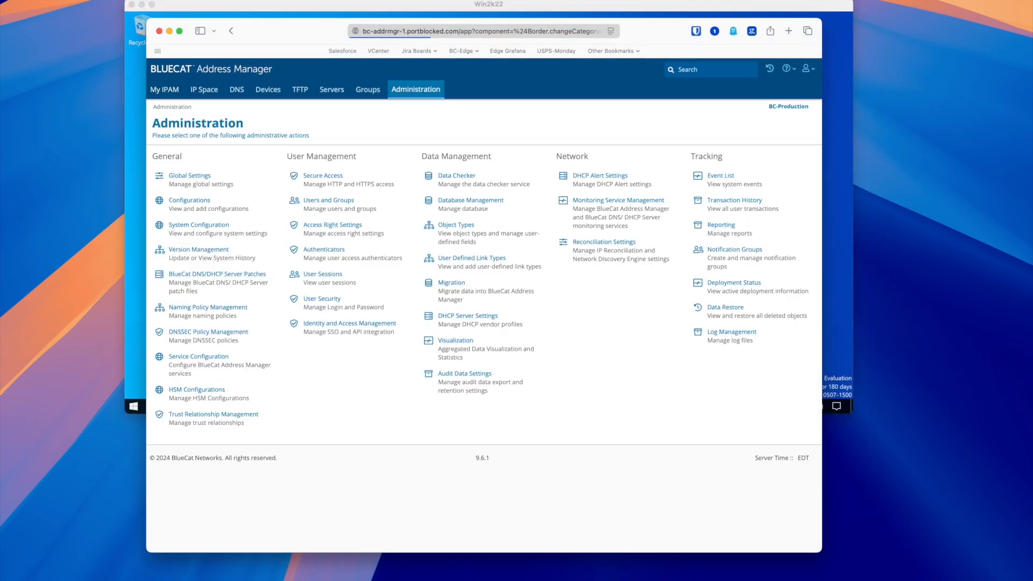
left_click(324, 250)
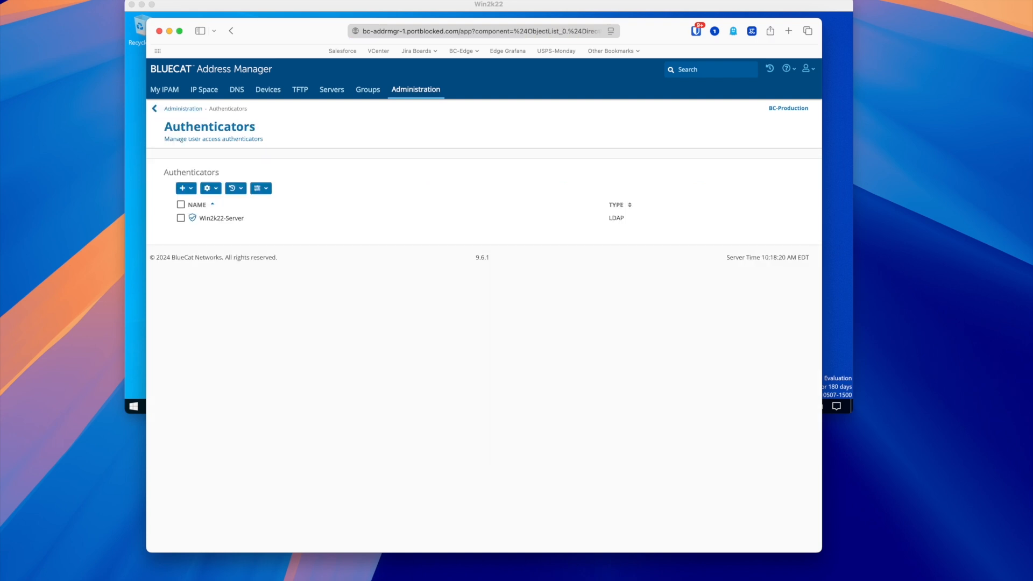
left_click(221, 218)
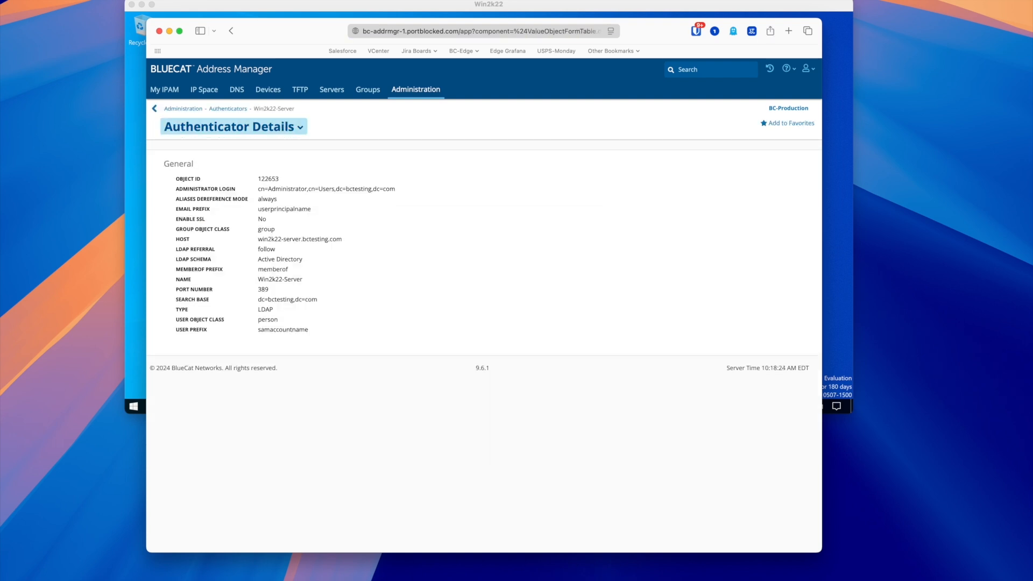
left_click(231, 127)
left_click(183, 145)
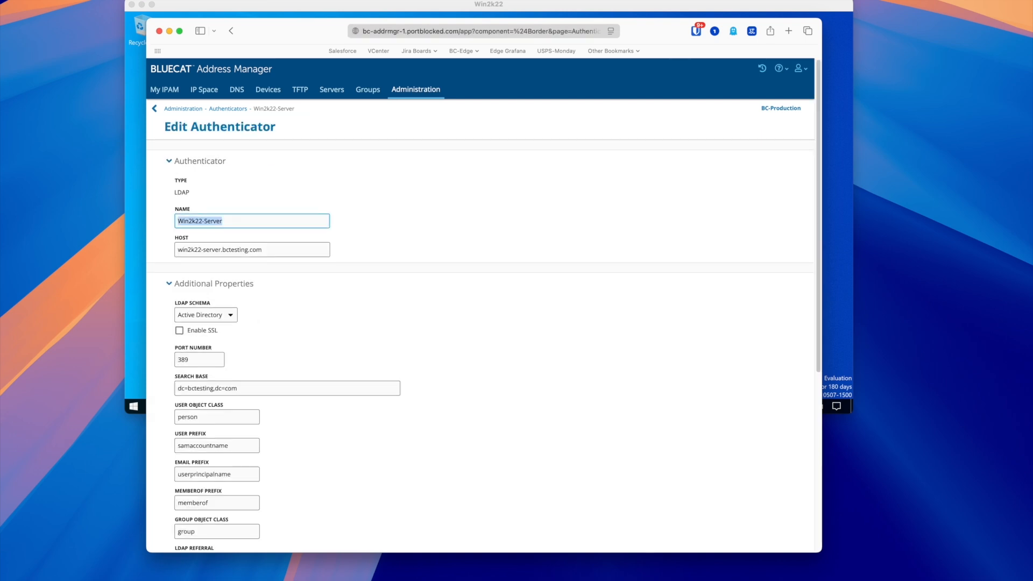
Review the settings with Active Directory kept as the LDAP schema, then cancel without saving
scroll(480, 323, "down", 4)
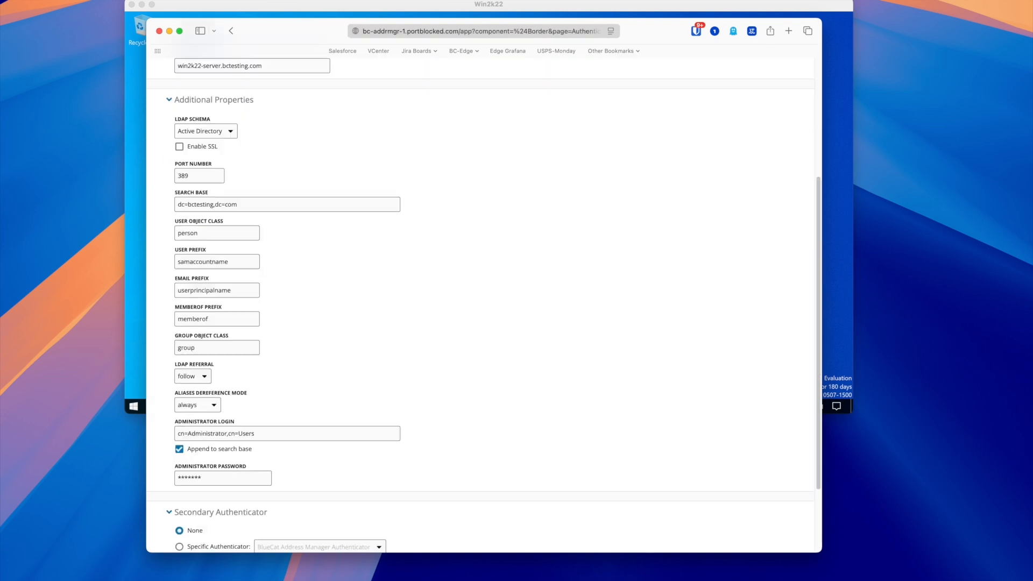
left_click(206, 131)
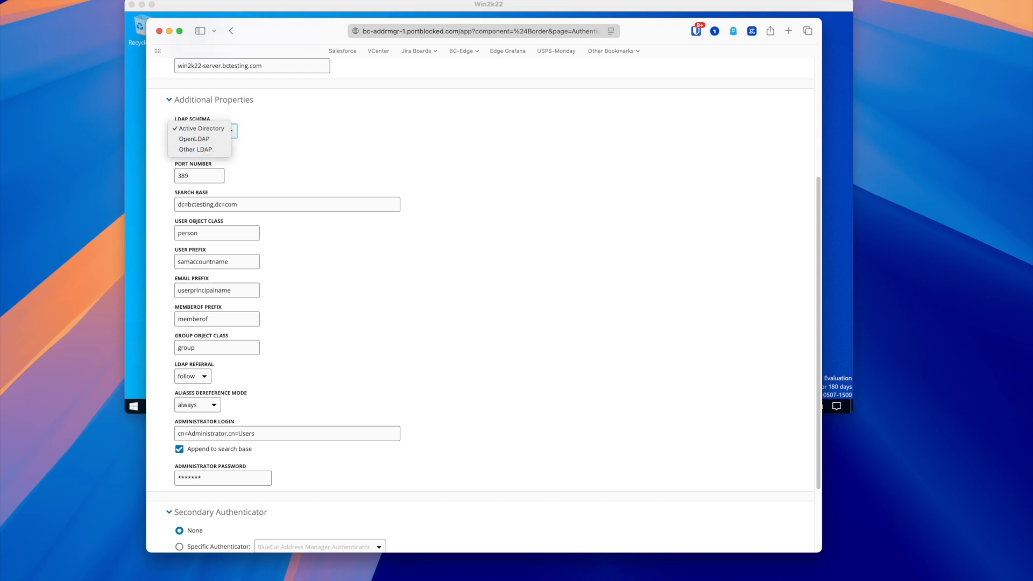
left_click(201, 128)
scroll(484, 306, "down", 2)
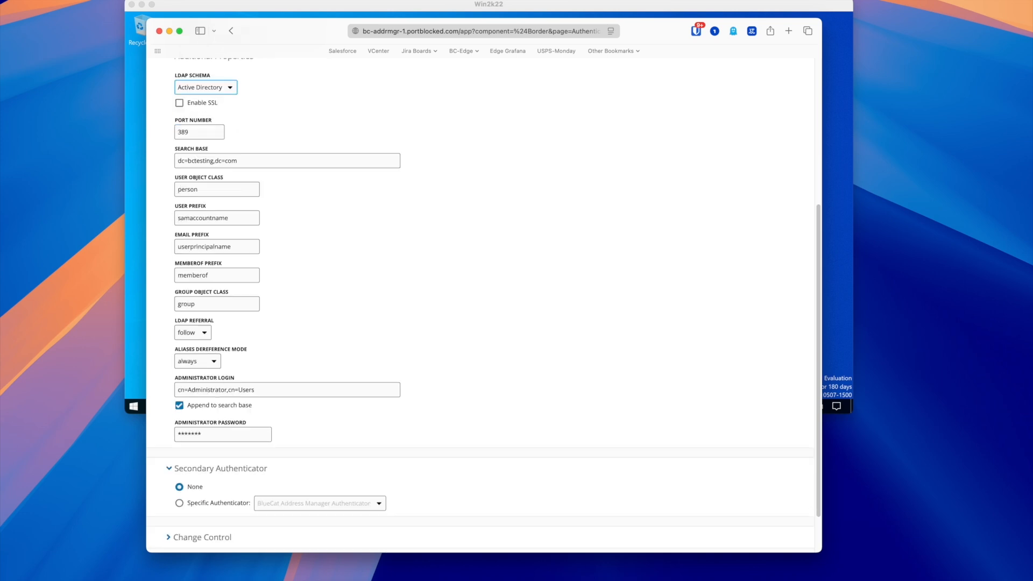
scroll(484, 305, "down", 2)
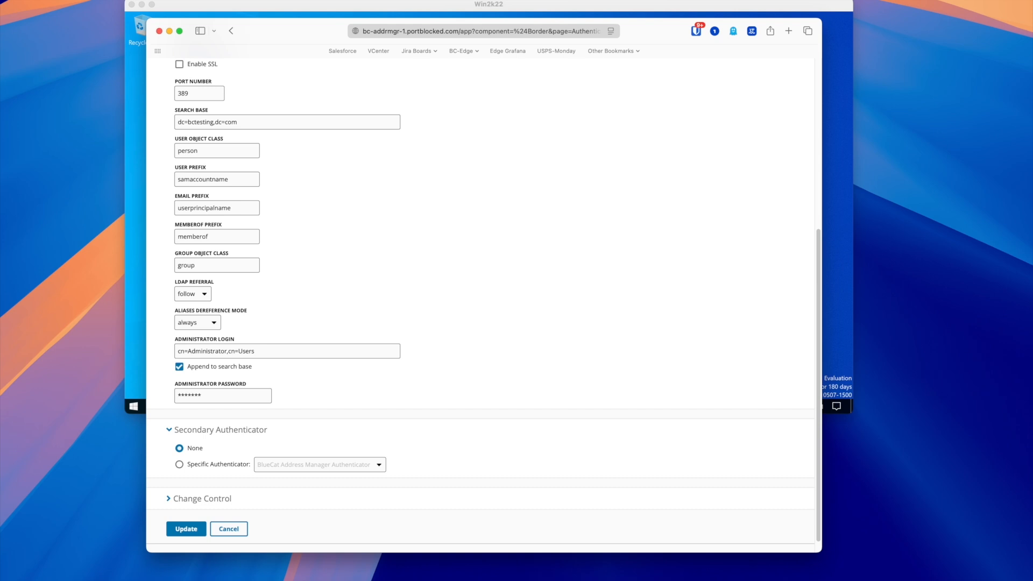
scroll(484, 305, "down", 1)
scroll(484, 305, "up", 15)
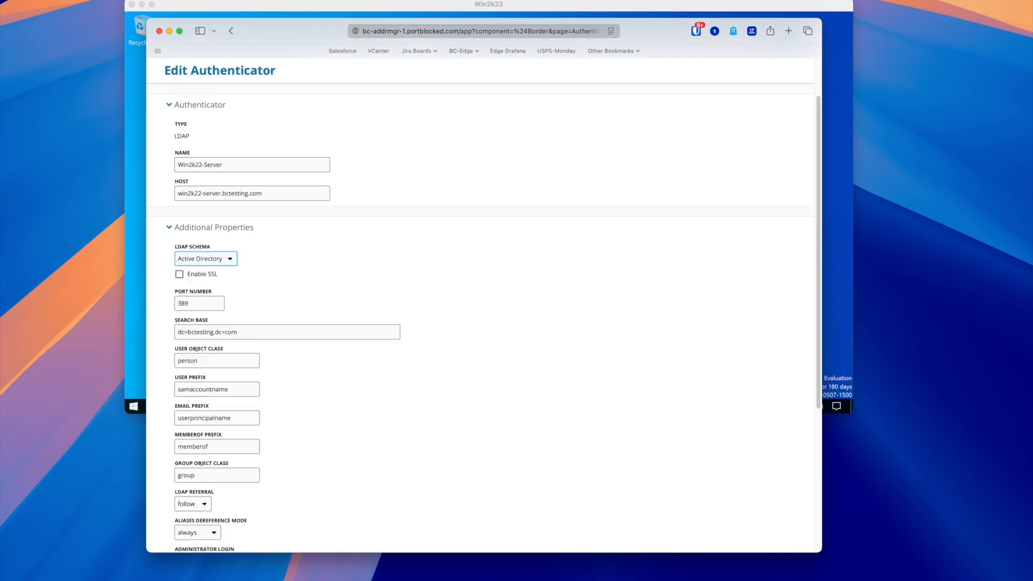
scroll(484, 305, "down", 15)
left_click(229, 513)
left_click(233, 127)
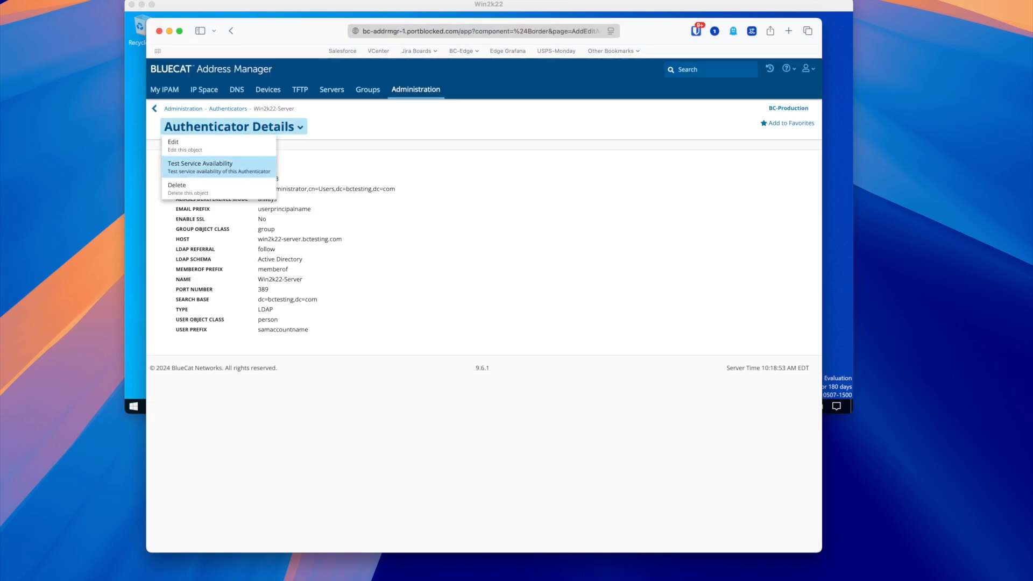
Test Win2k22-Server's service availability and acknowledge the Success result
left_click(219, 166)
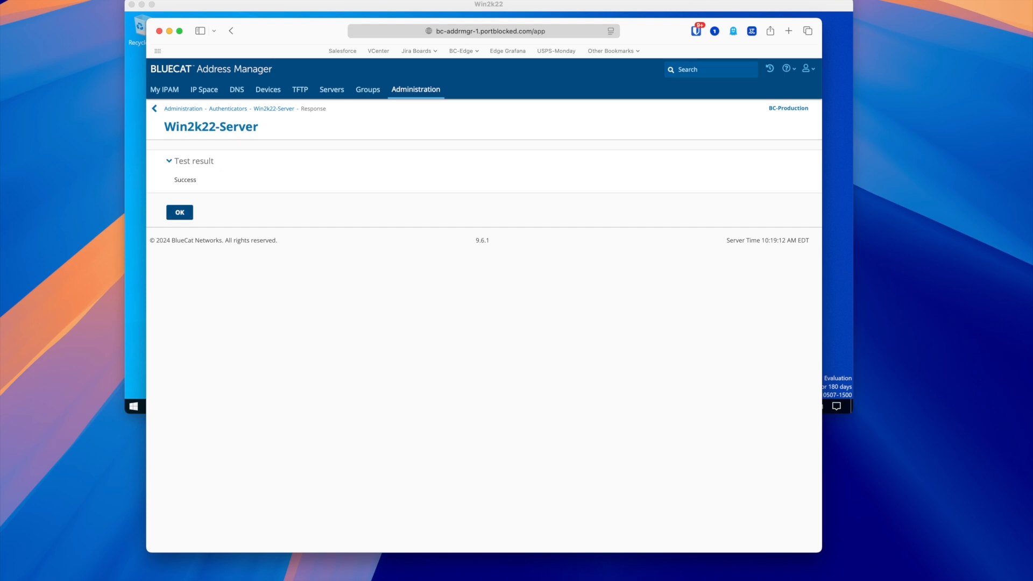
left_click(180, 213)
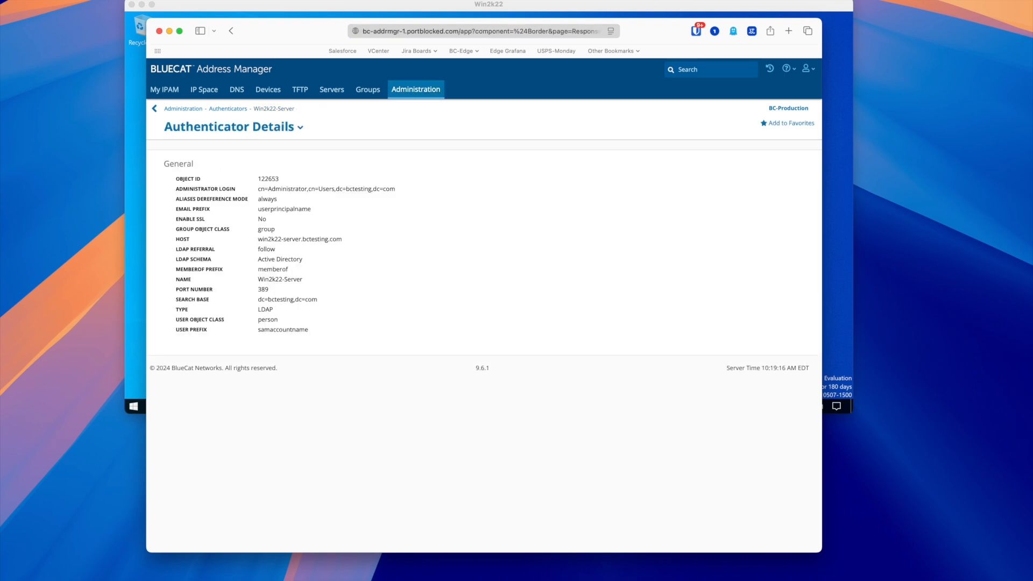
left_click(415, 90)
Add CN=Admin-DDI-Group as an LDAP group, found via the Admin* filter, with Administrator access
left_click(328, 200)
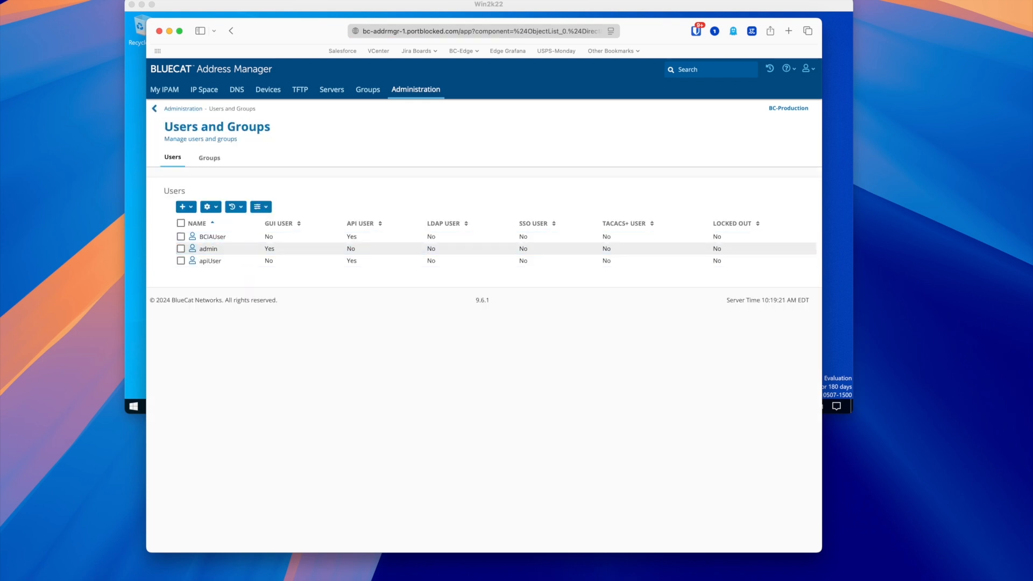
left_click(210, 158)
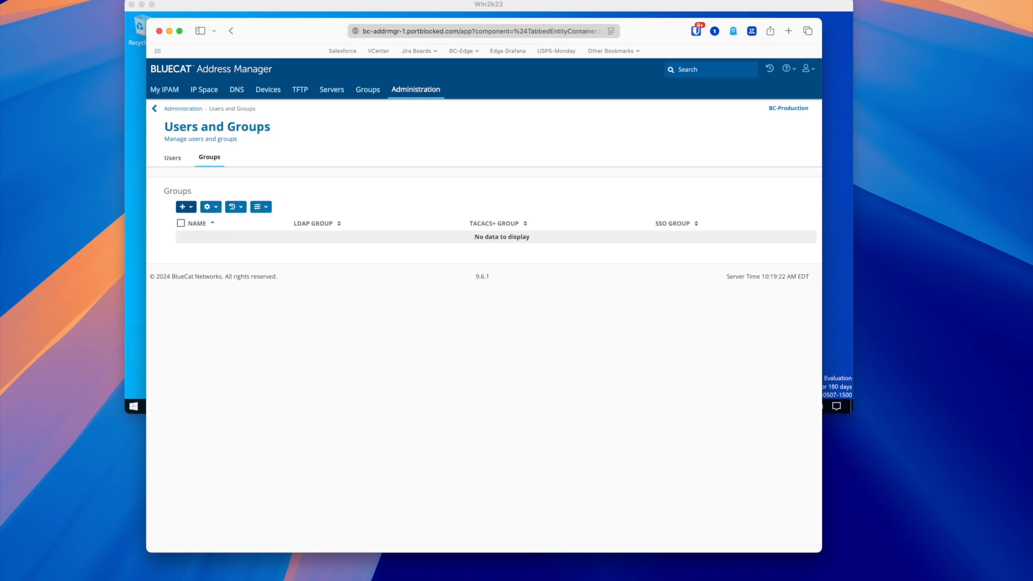
left_click(186, 206)
left_click(206, 245)
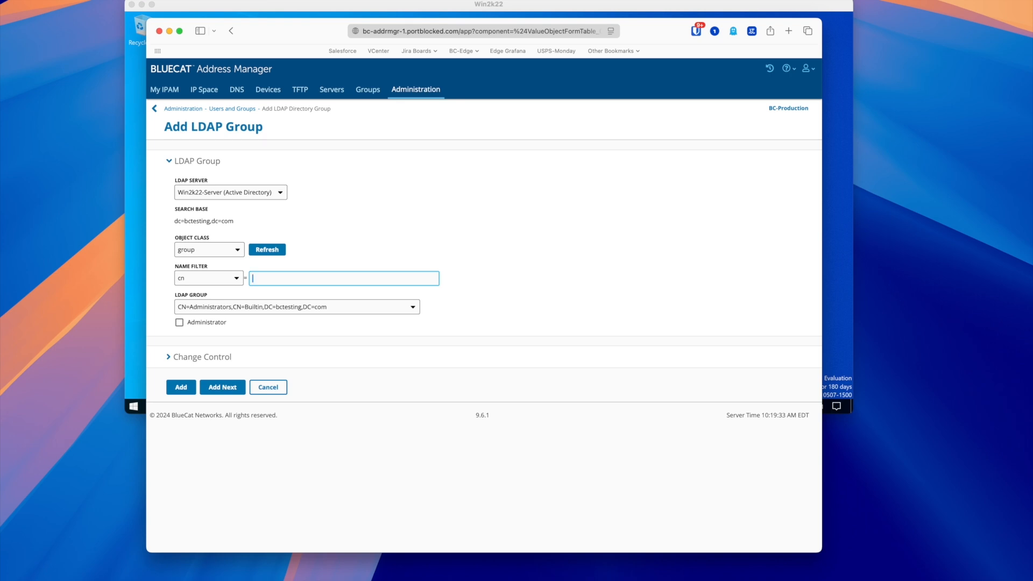
type("Admin*")
left_click(297, 306)
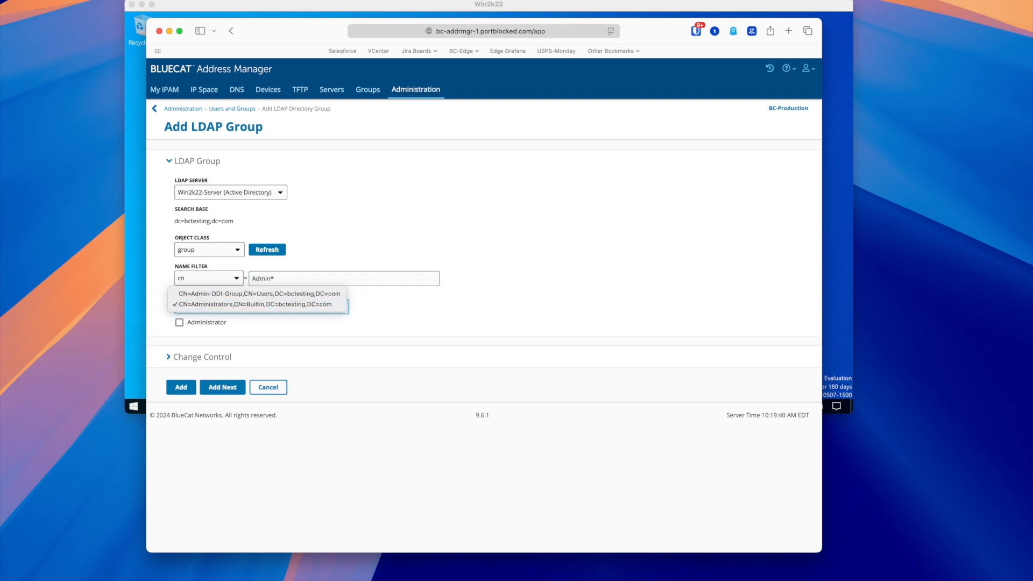
left_click(259, 294)
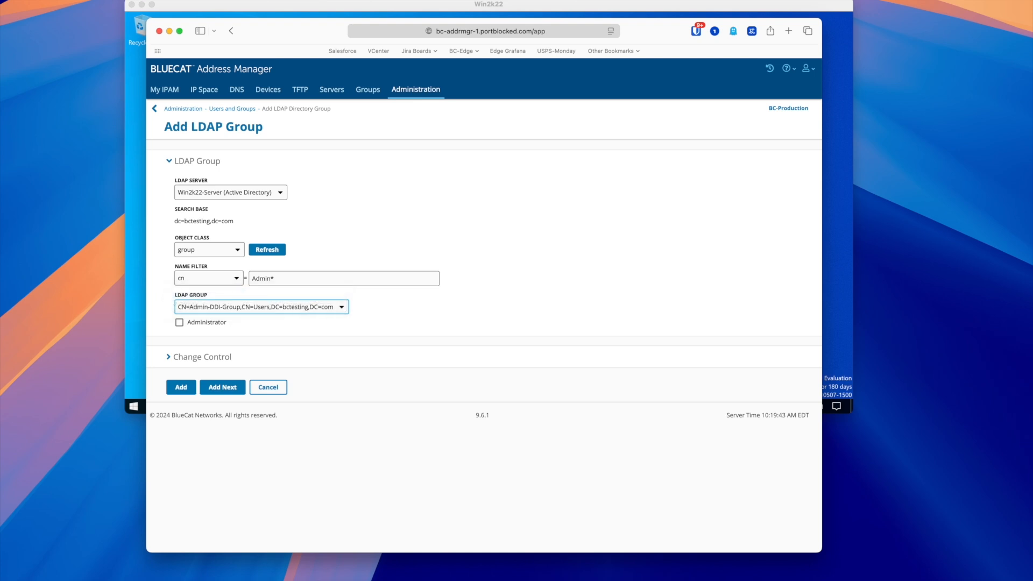
left_click(179, 322)
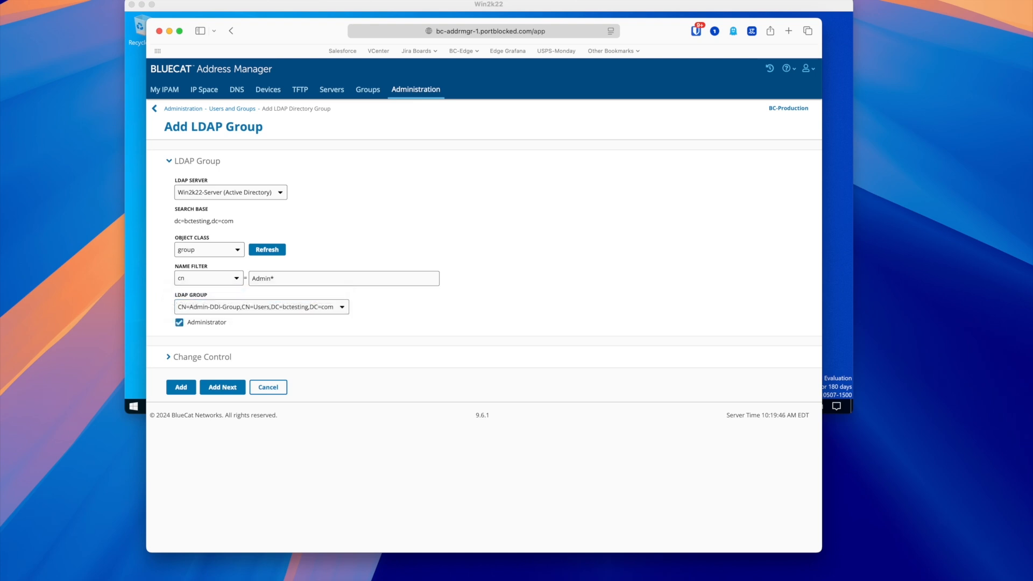
left_click(181, 387)
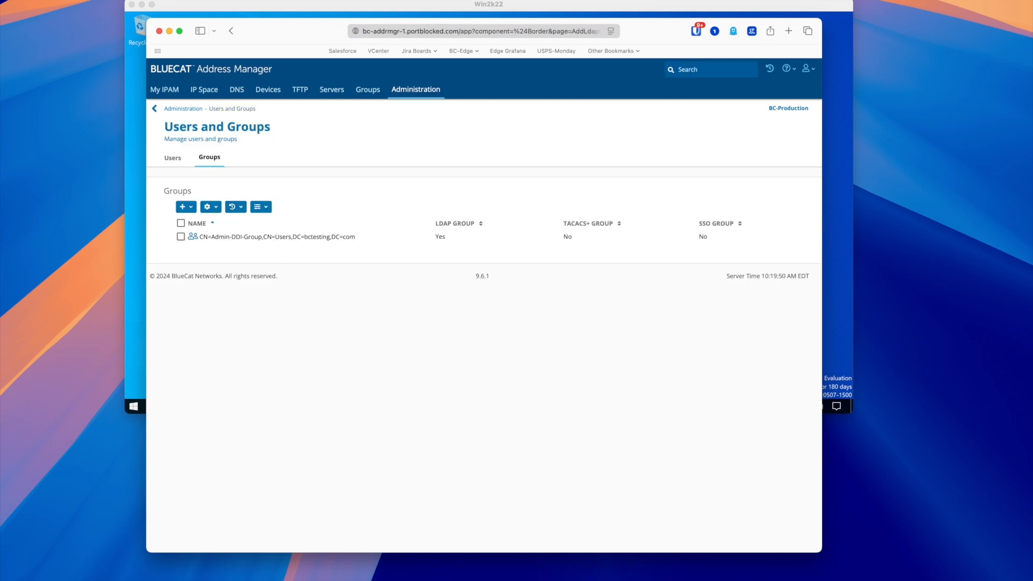
left_click_drag(285, 31, 484, 18)
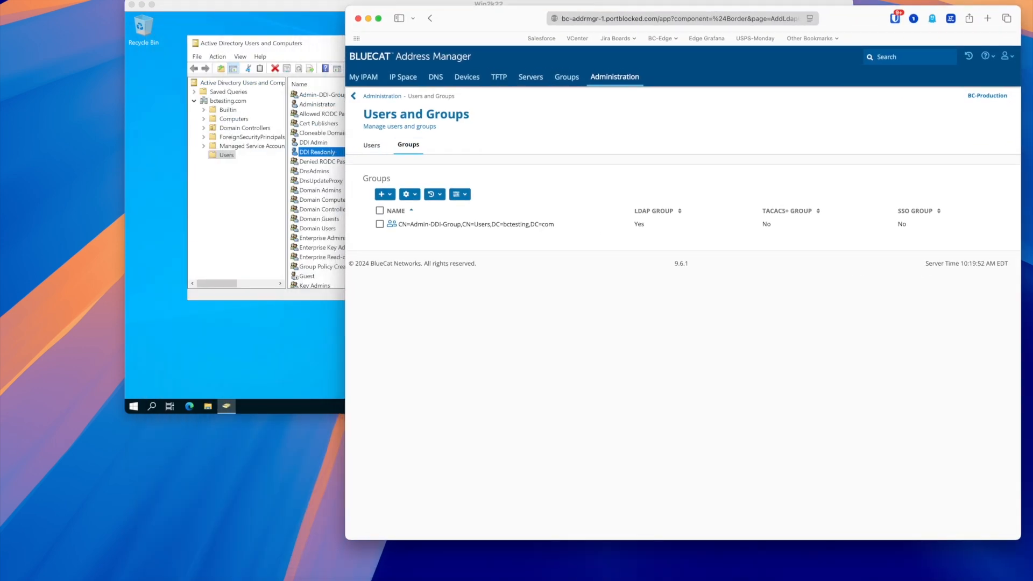
left_click(323, 225)
double_click(317, 152)
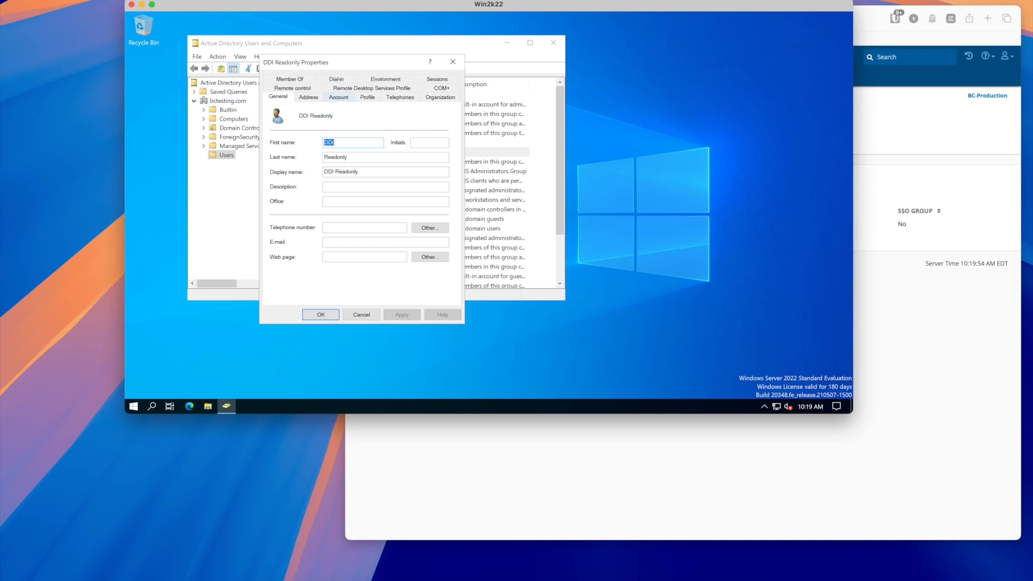
left_click(339, 98)
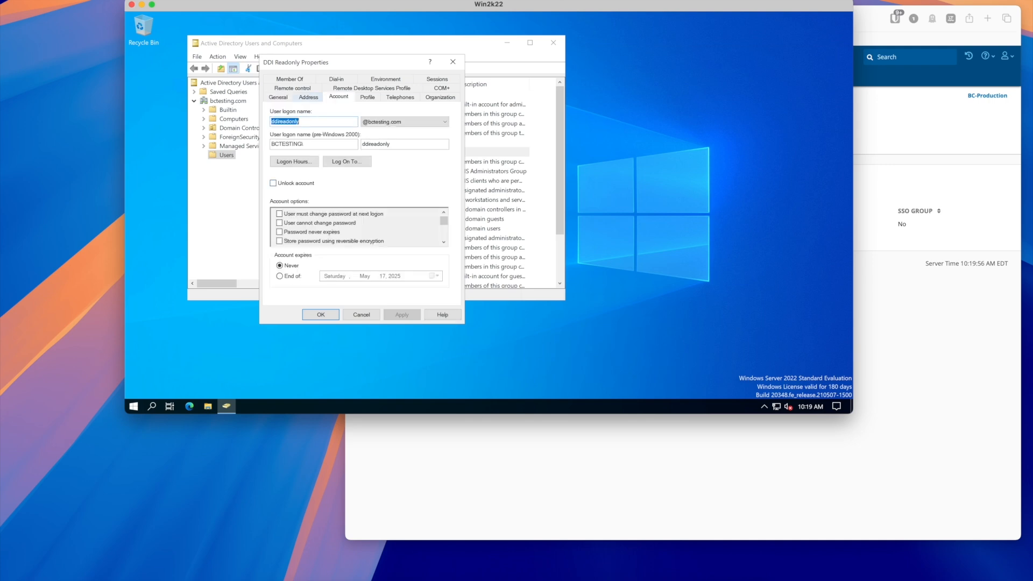
left_click(453, 62)
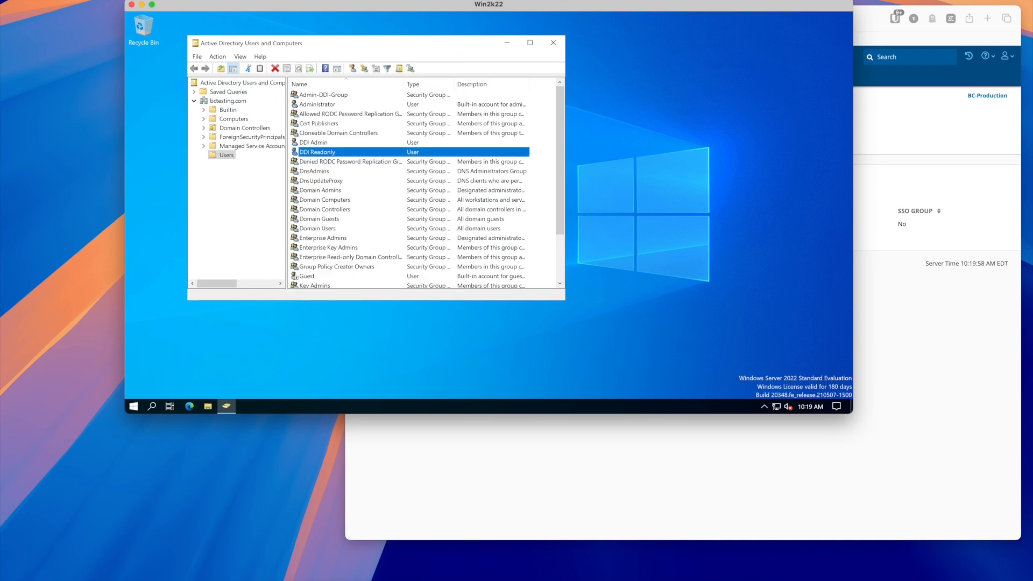
scroll(409, 185, "down", 2)
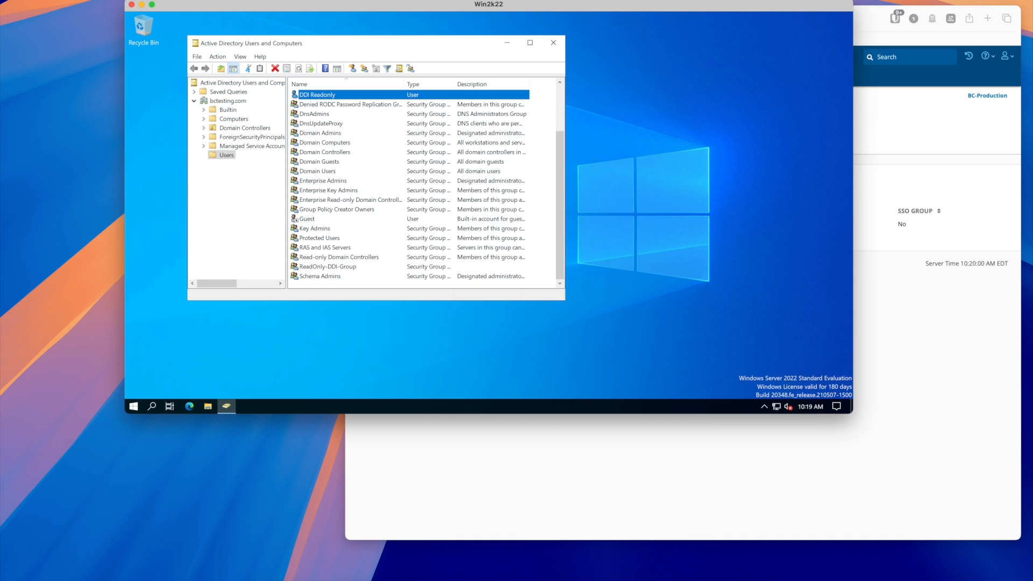
left_click(474, 457)
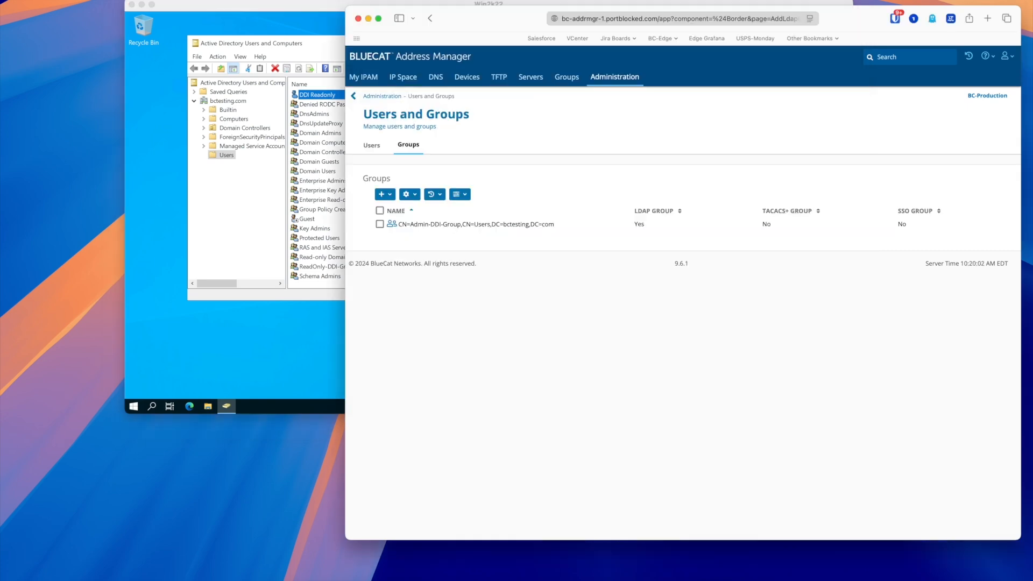
Add CN=ReadOnly-DDI-Group as an LDAP group via the Read* name filter, without Administrator access
left_click(385, 195)
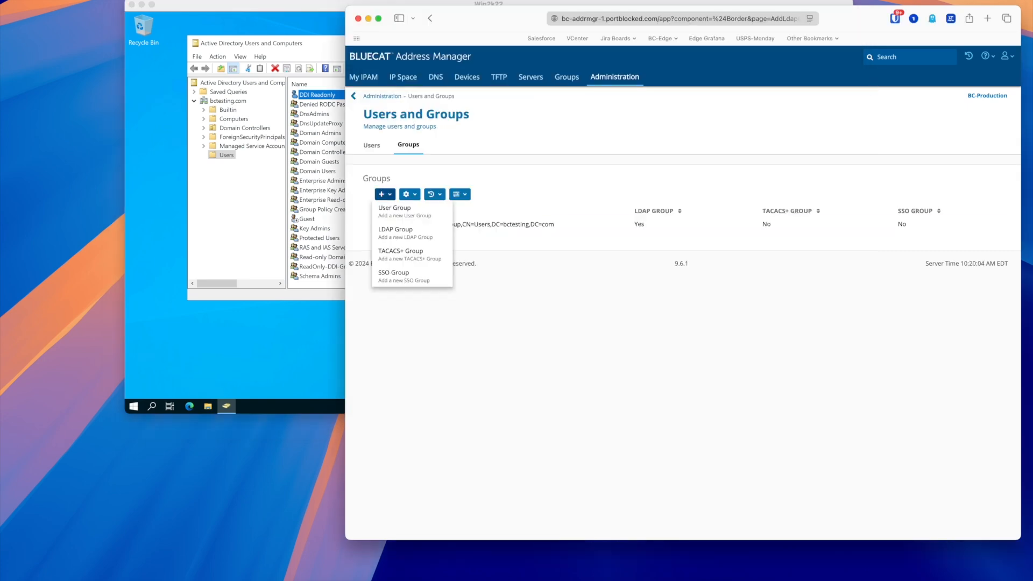
left_click(398, 232)
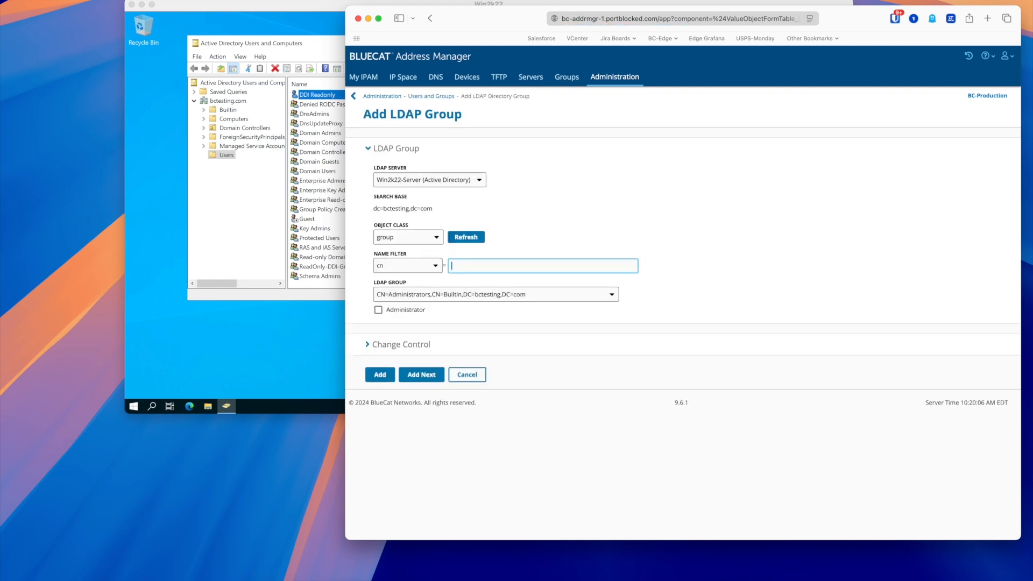
type("Read*")
key("Tab")
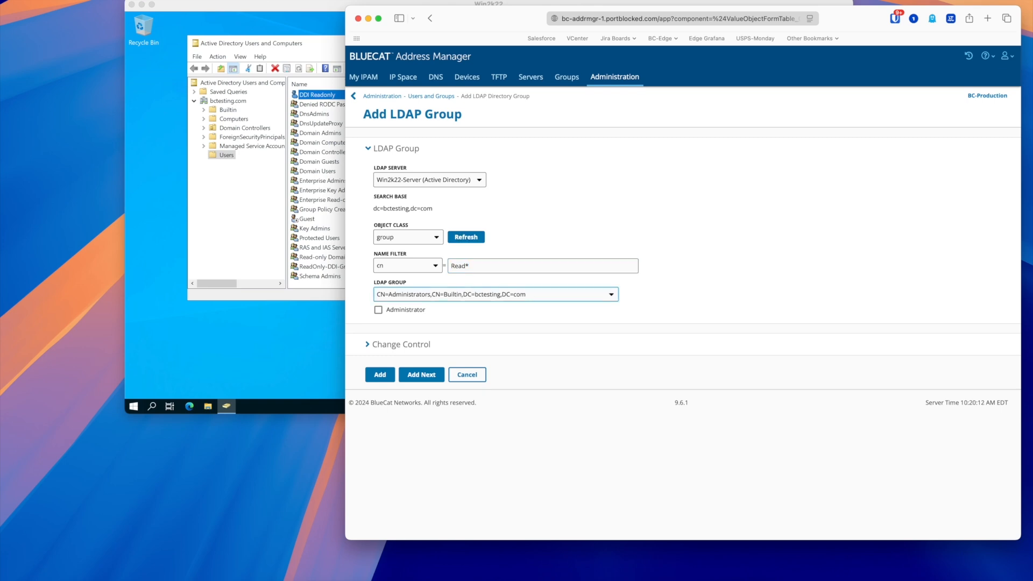
left_click(495, 295)
left_click(473, 266)
double_click(468, 266)
key("Return")
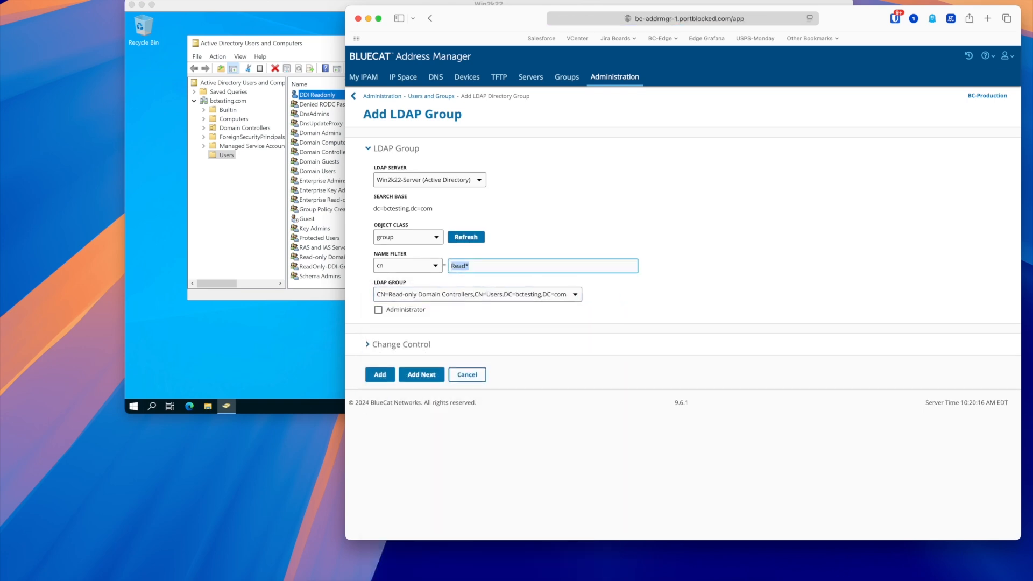
left_click(474, 294)
left_click(474, 302)
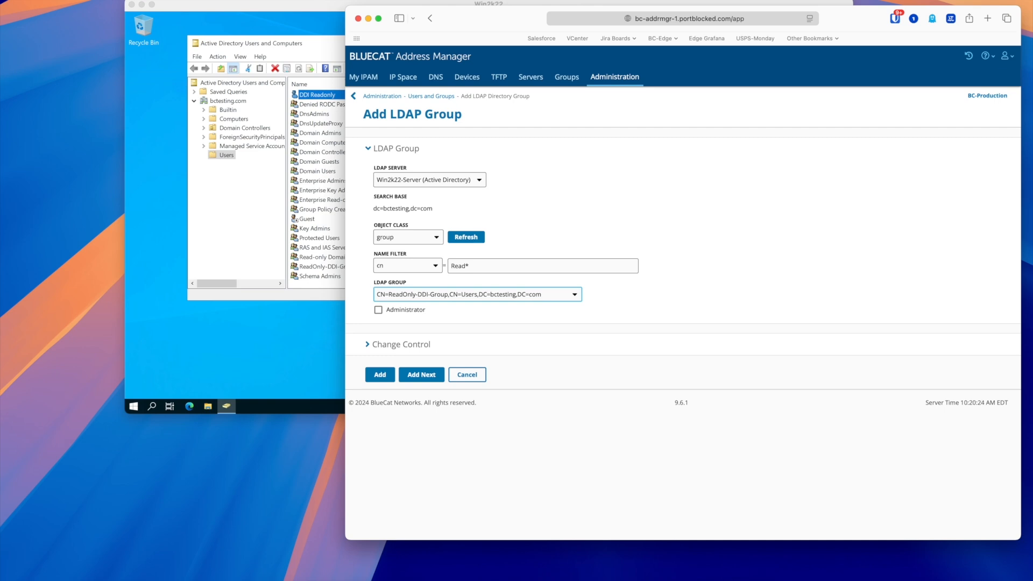
left_click(380, 374)
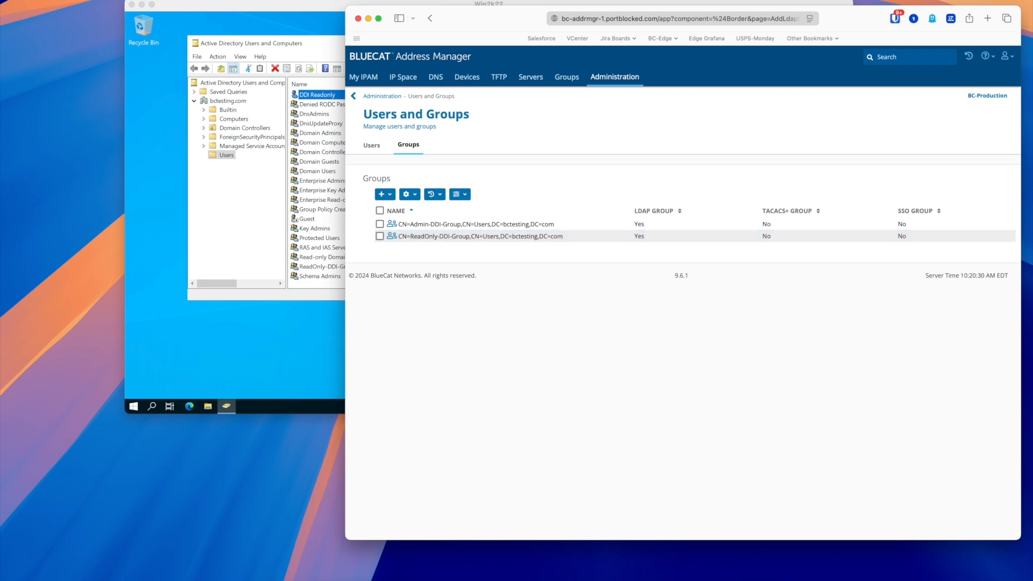
Start a new default access right and pick ReadOnly-DDI-Group as its group
left_click(614, 76)
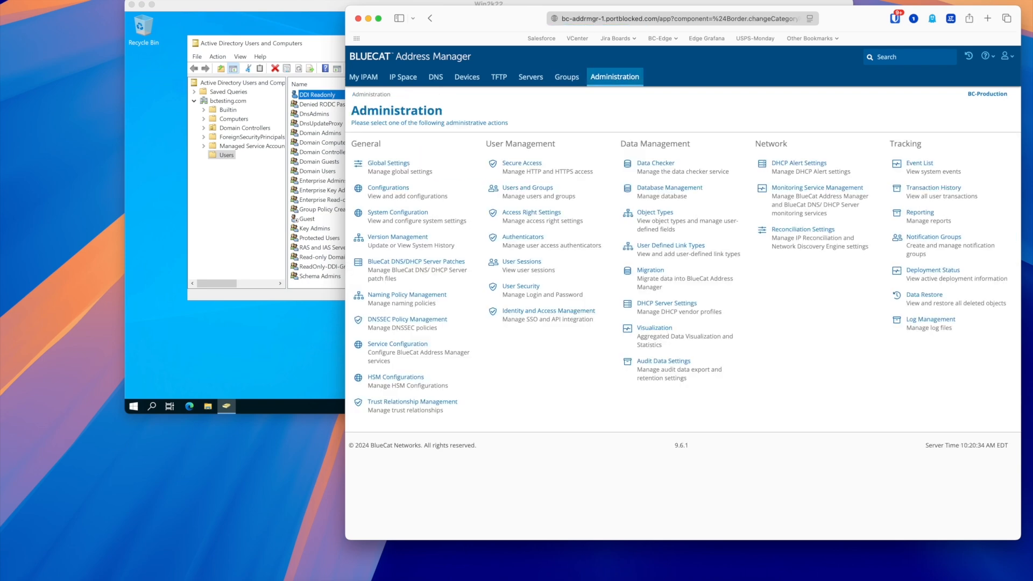
left_click(531, 212)
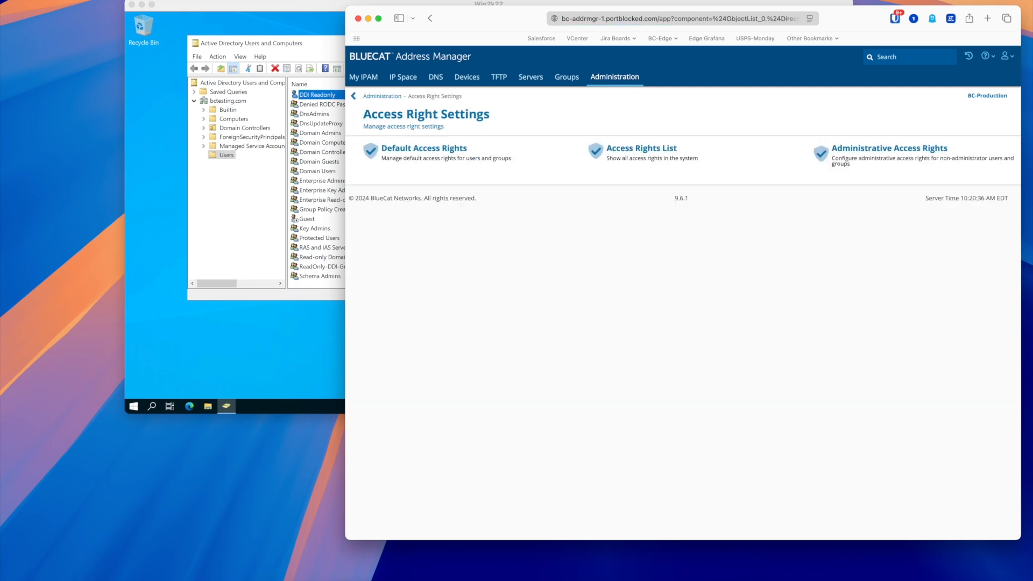
left_click(424, 148)
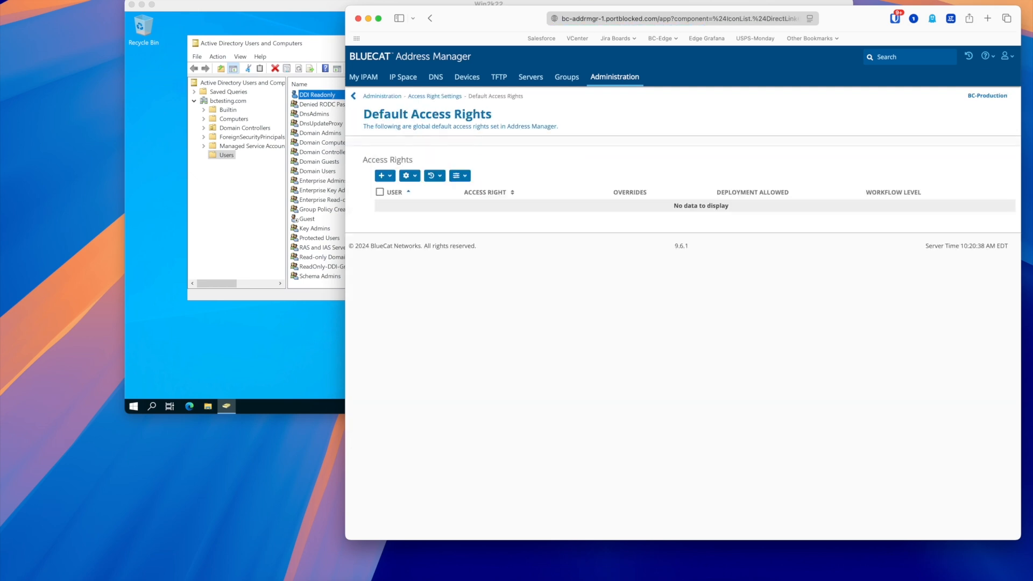
left_click(385, 176)
left_click(396, 192)
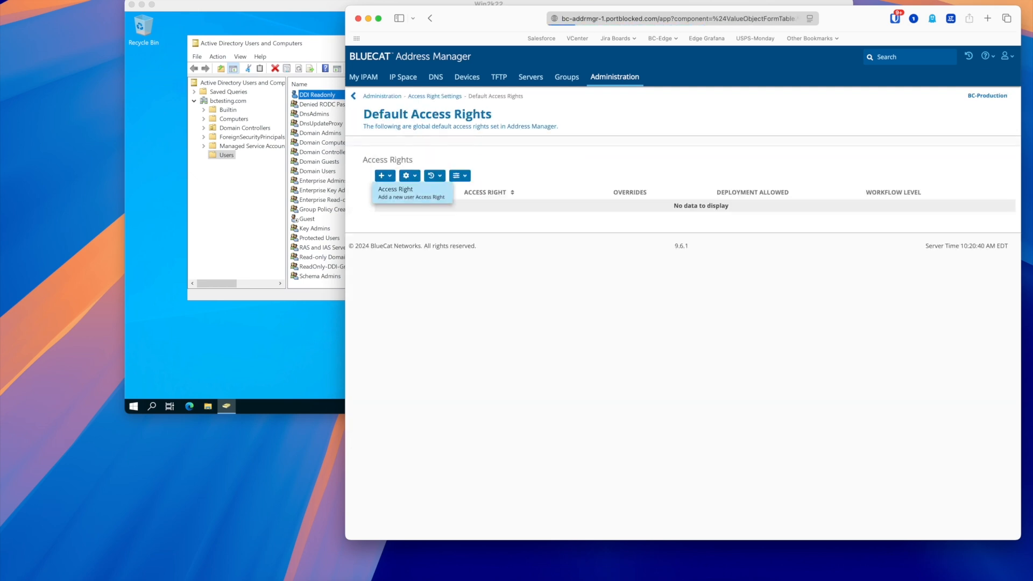
left_click(510, 169)
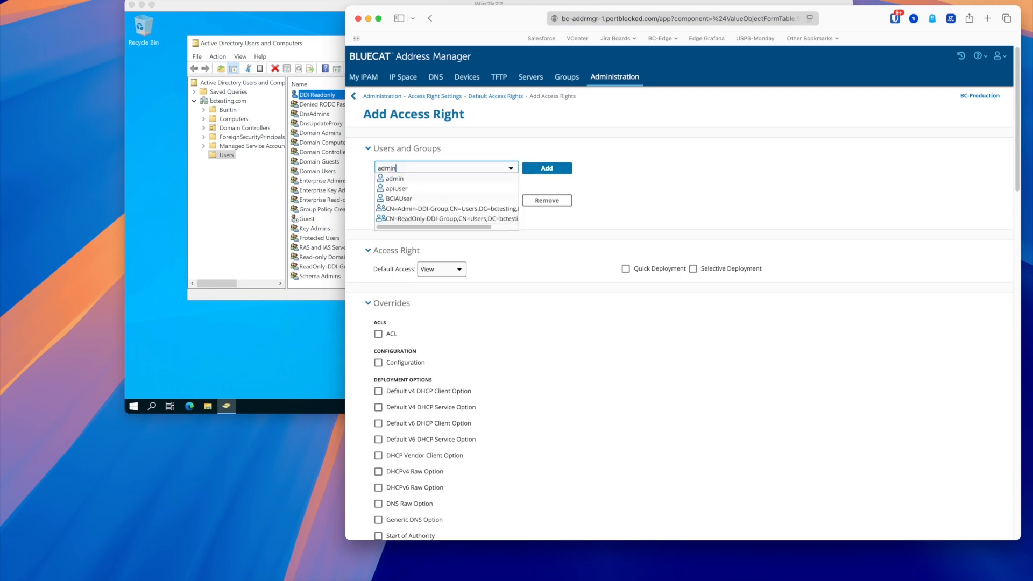
left_click(447, 218)
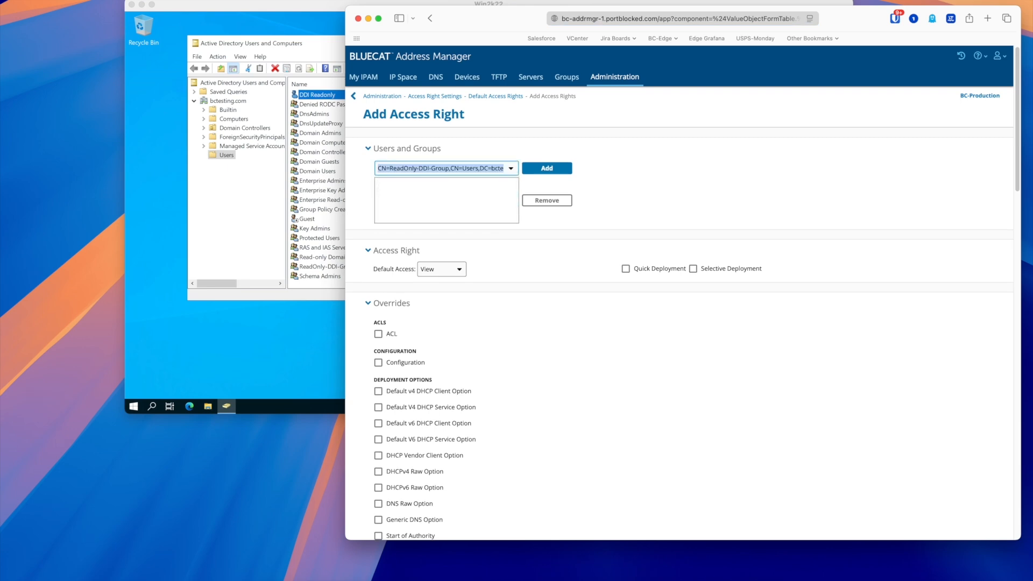
Leave the access right without overrides, removing a briefly added DHCP Zone Group override
scroll(679, 293, "down", 5)
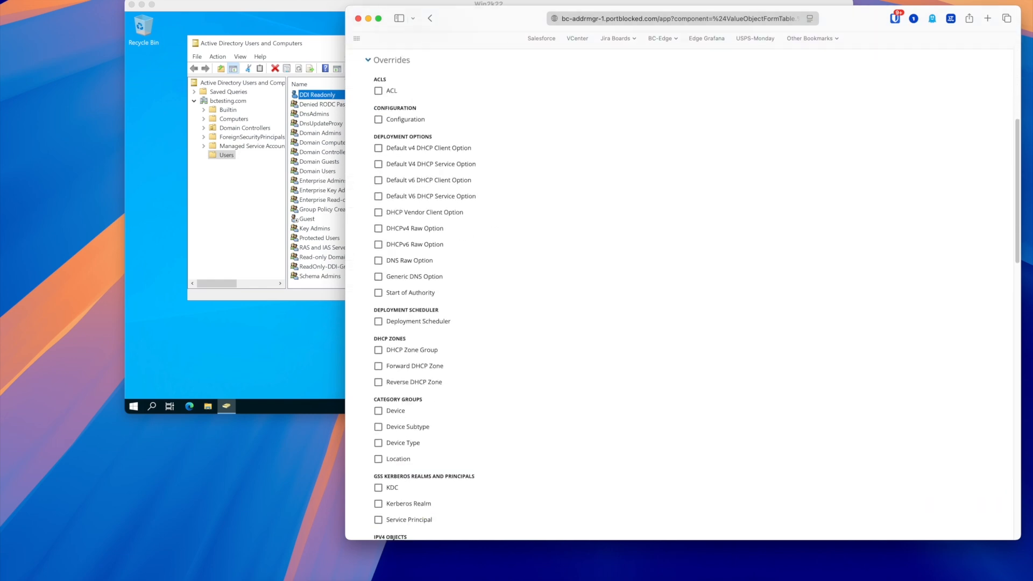
scroll(679, 293, "up", 1)
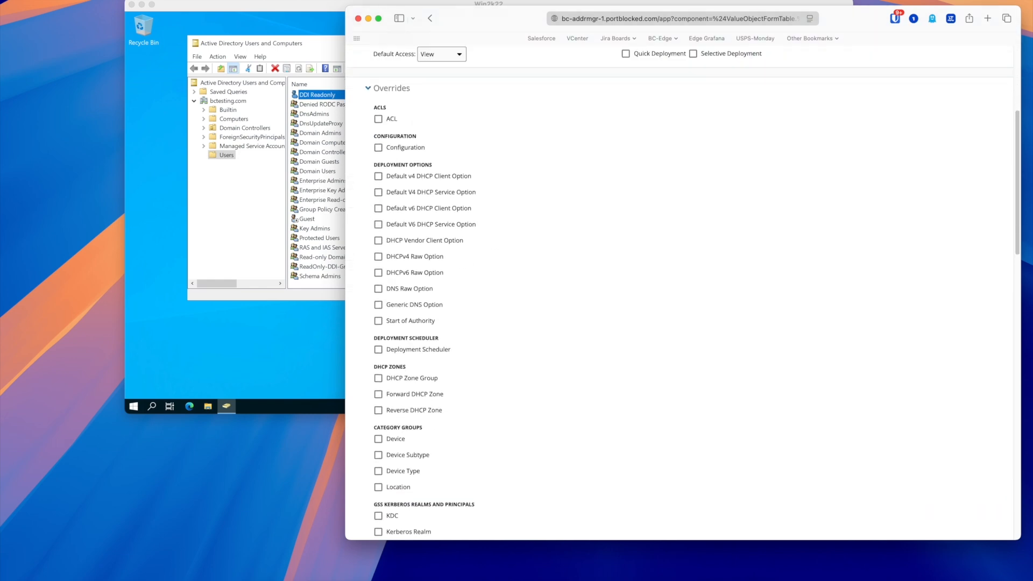
scroll(679, 293, "down", 8)
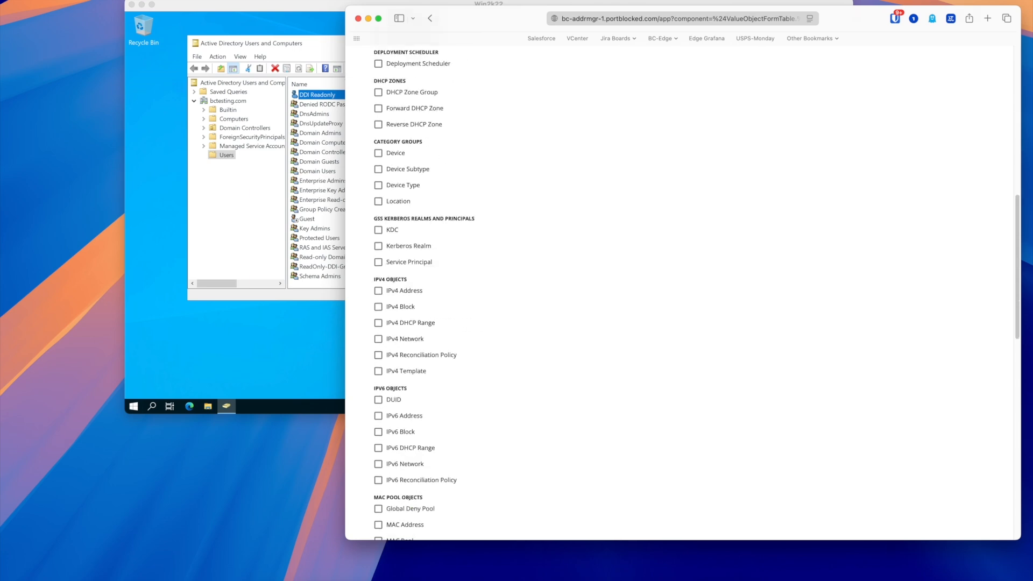
scroll(678, 294, "up", 4)
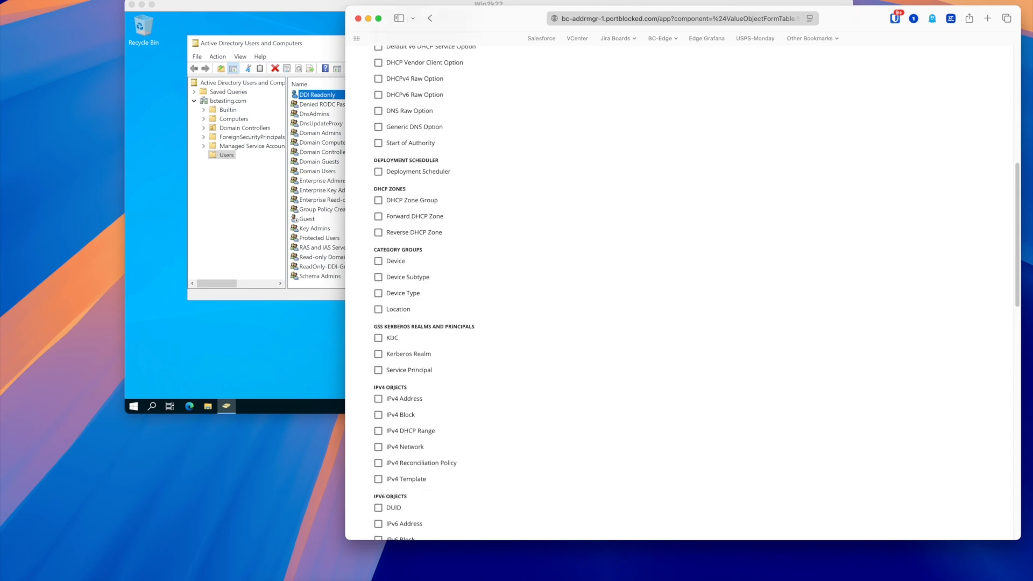
left_click(379, 201)
left_click(502, 200)
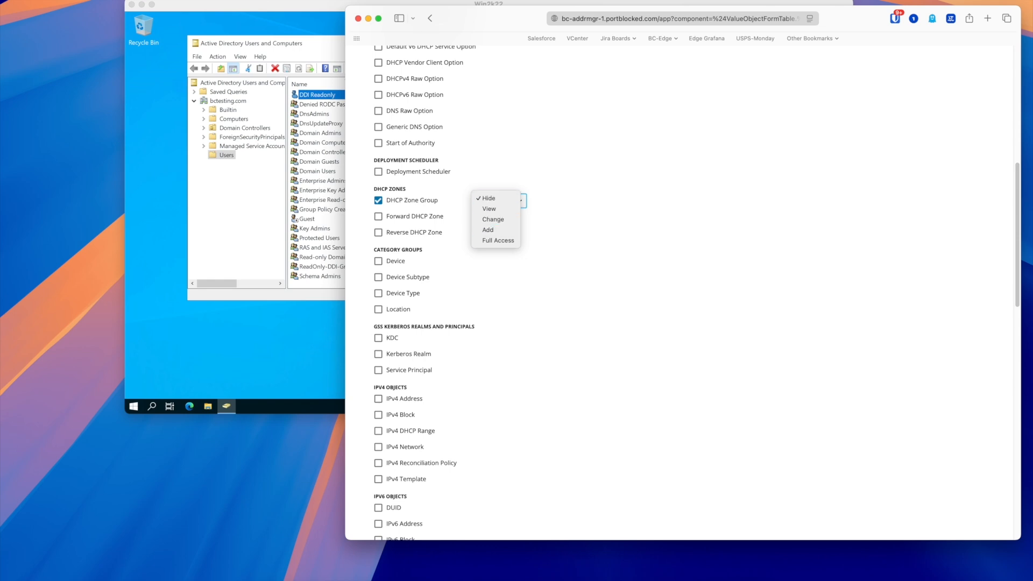
left_click(490, 209)
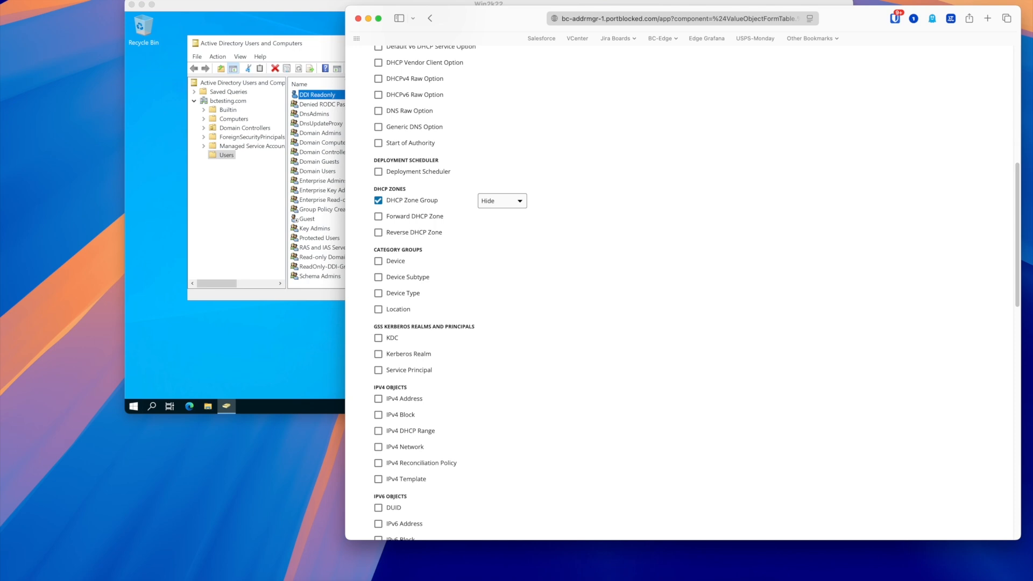
left_click(378, 200)
scroll(697, 293, "up", 5)
scroll(683, 293, "down", 10)
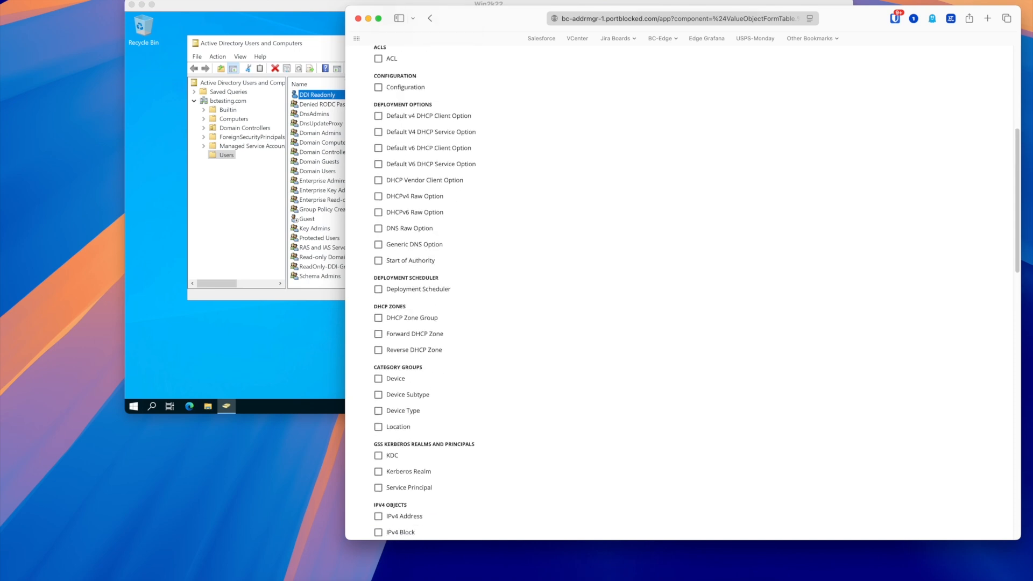
scroll(683, 293, "down", 4)
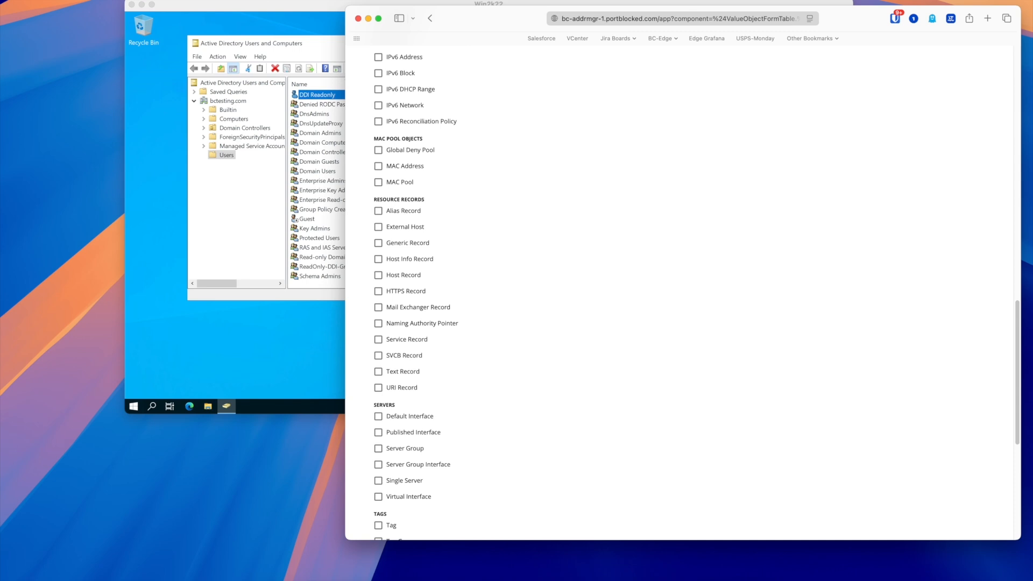
scroll(683, 294, "down", 7)
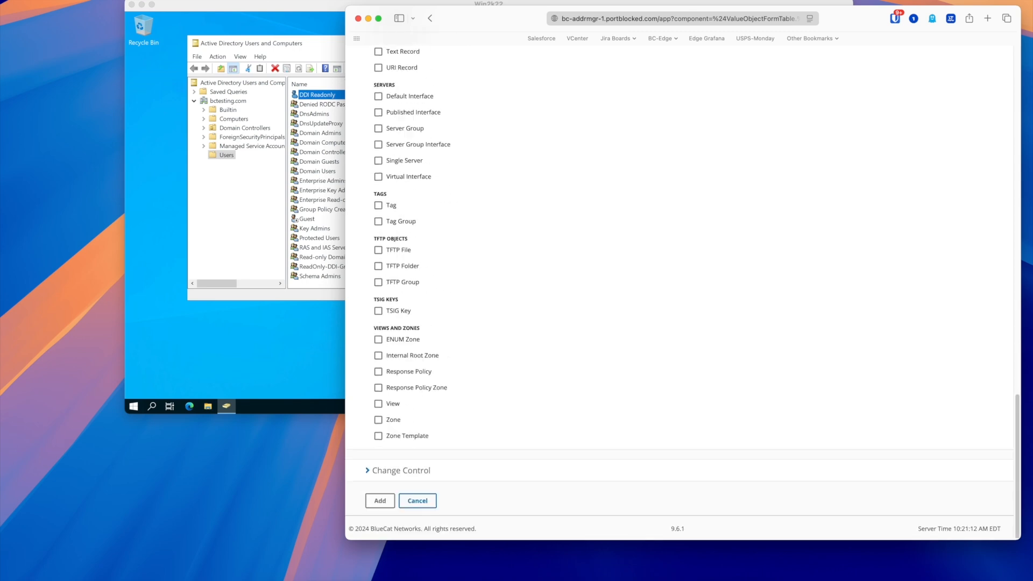
scroll(683, 293, "up", 20)
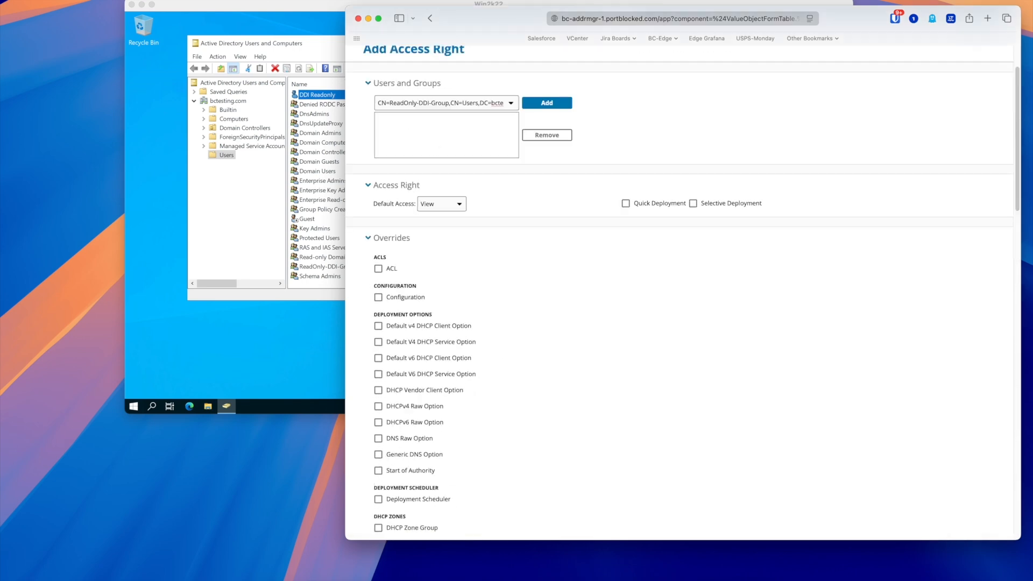
Add ReadOnly-DDI-Group to the access right and save it with default View access
left_click(546, 103)
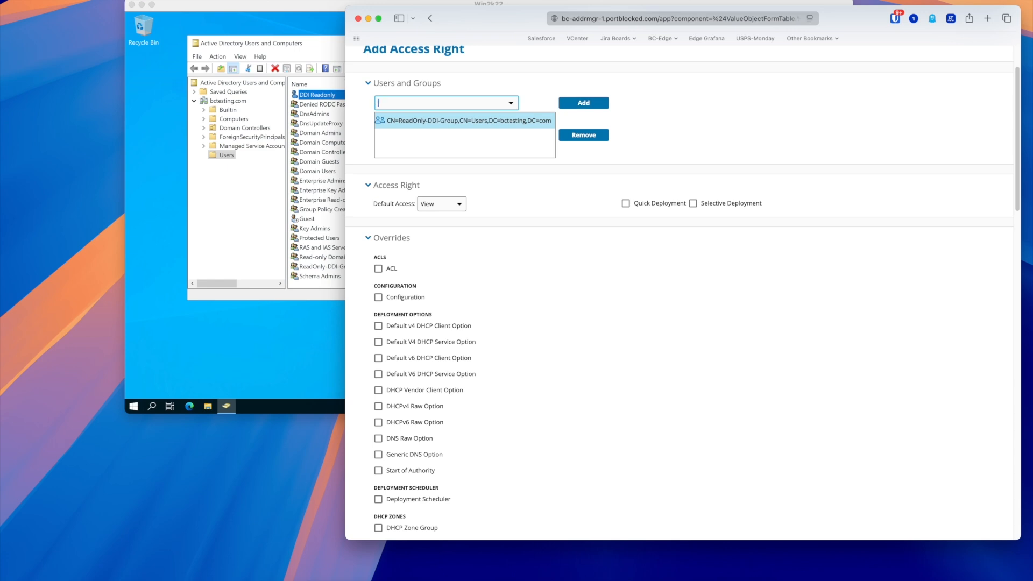
scroll(683, 293, "down", 10)
left_click(380, 501)
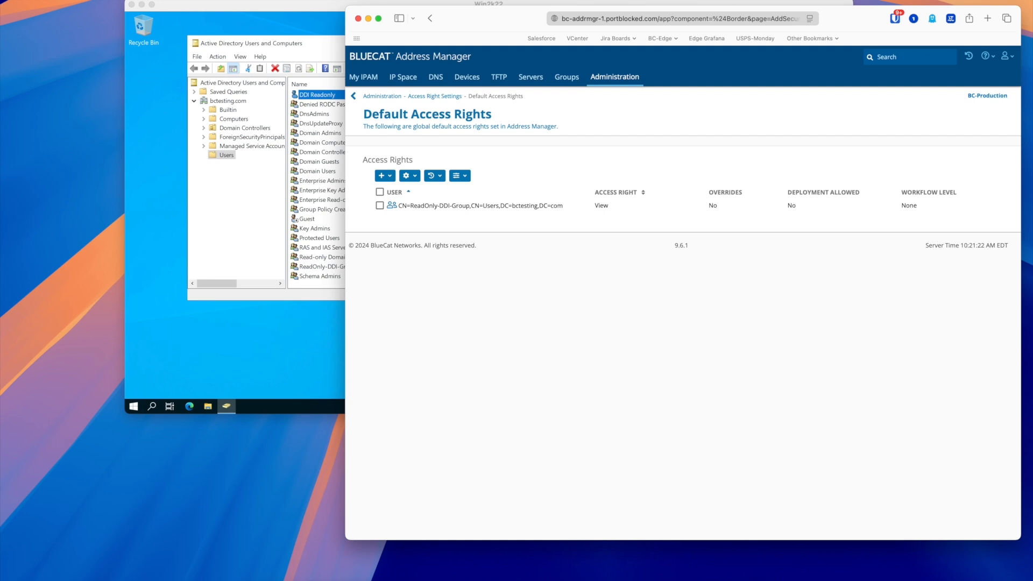
Log out and sign back in with the DDI admin AD account's username and password
left_click_drag(488, 18, 311, 21)
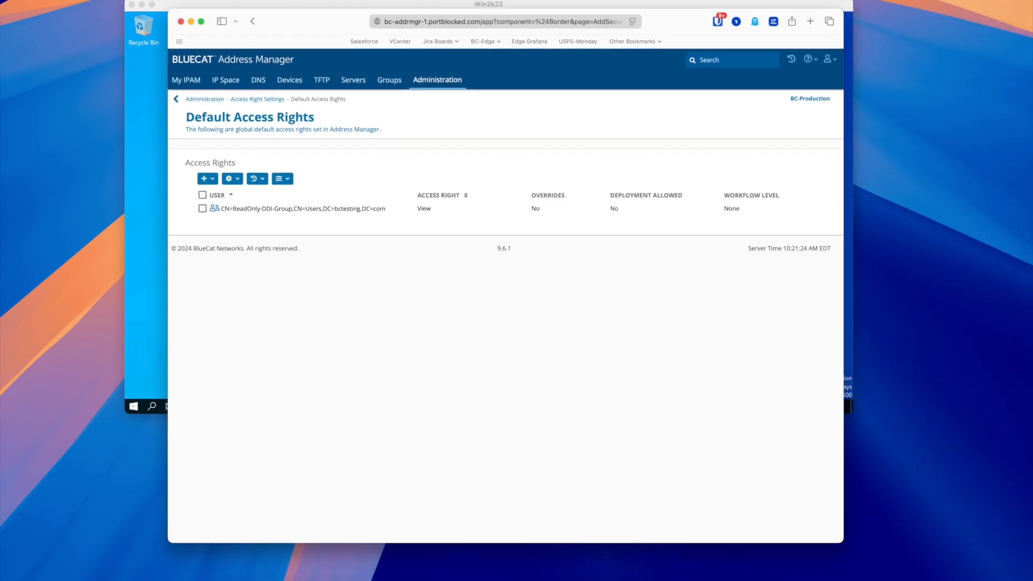
left_click(438, 79)
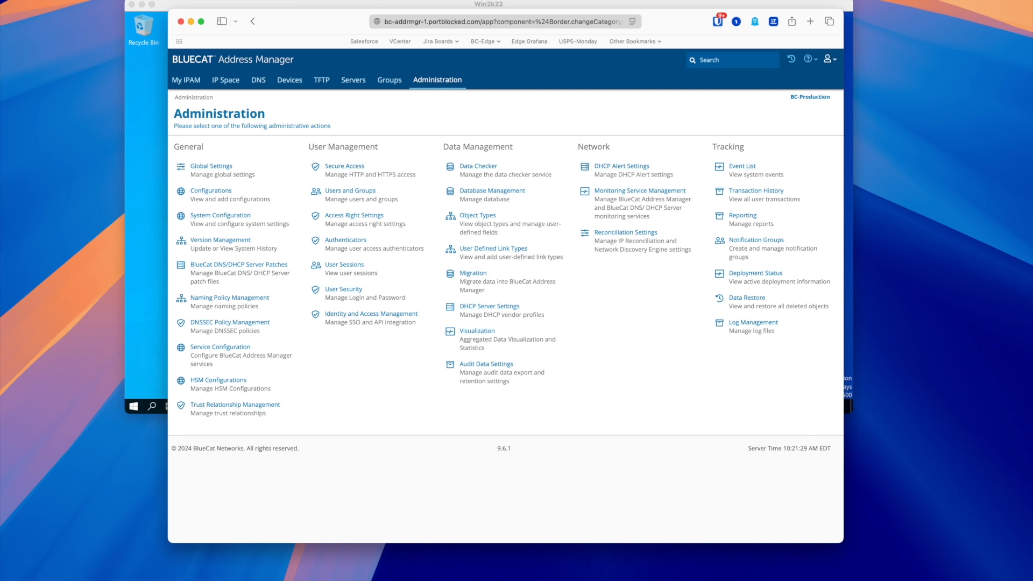
left_click(829, 59)
left_click(773, 163)
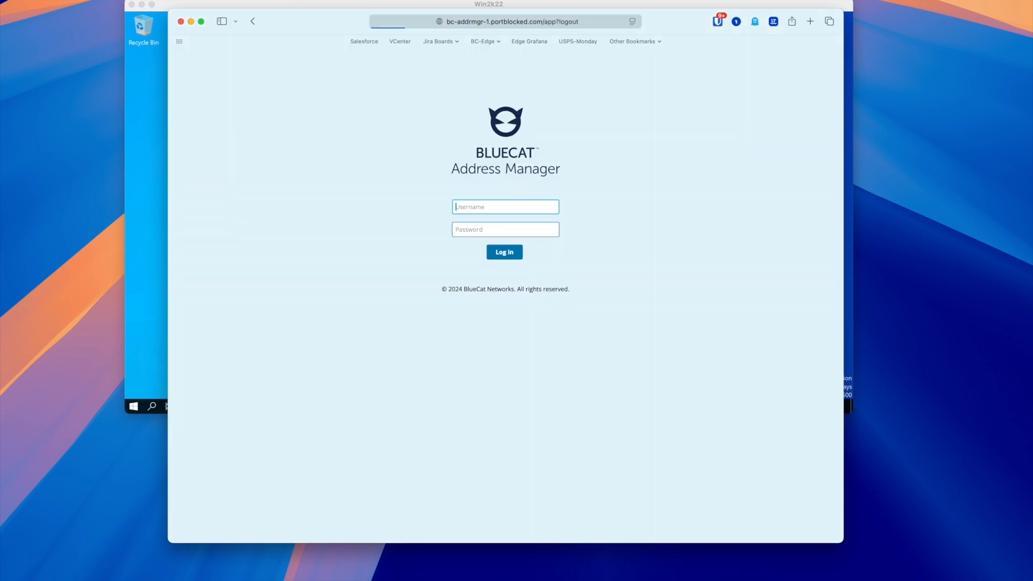
type("ddiadmin")
key("Tab")
type("•••••••••")
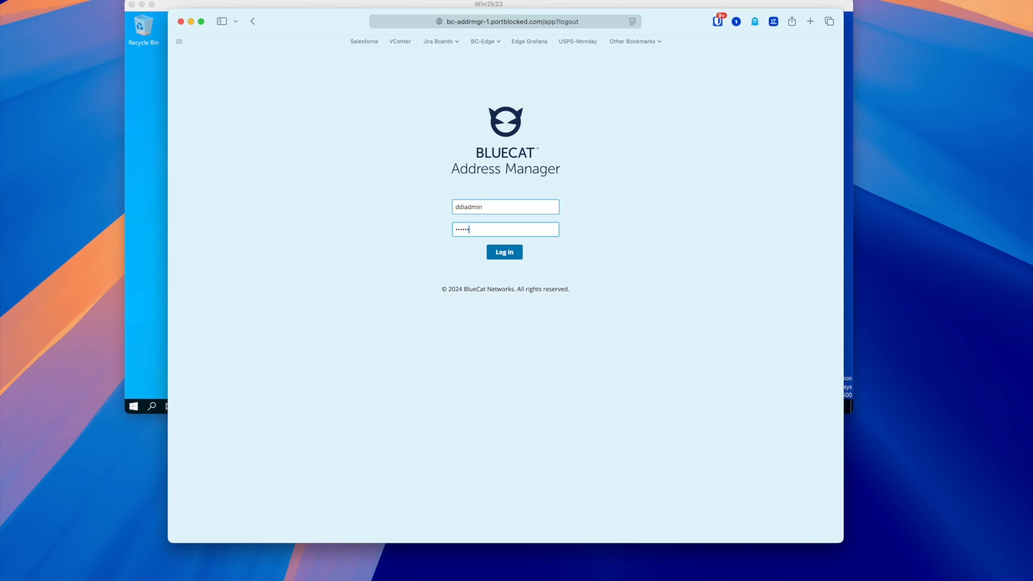
key("Return")
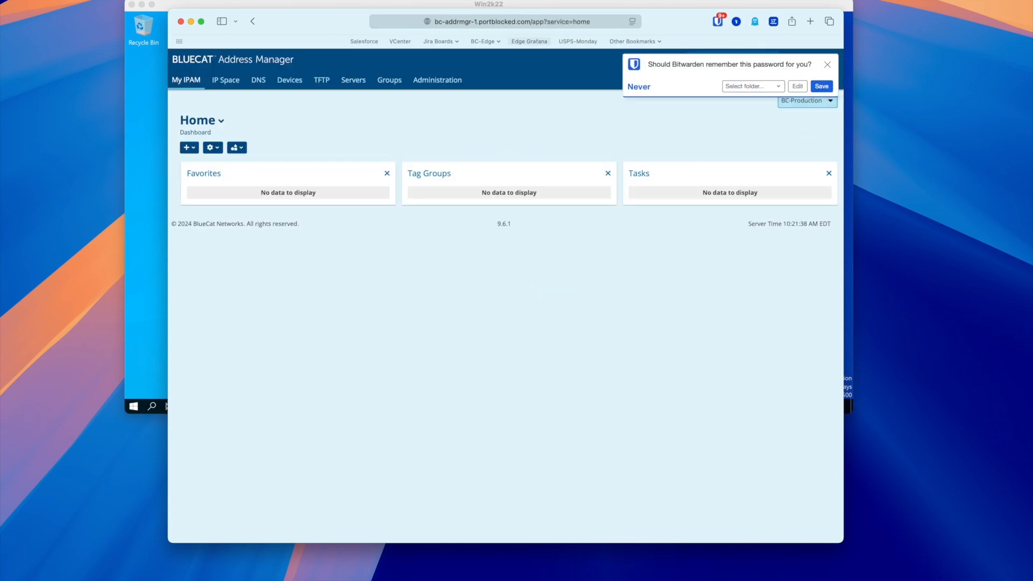
left_click(827, 65)
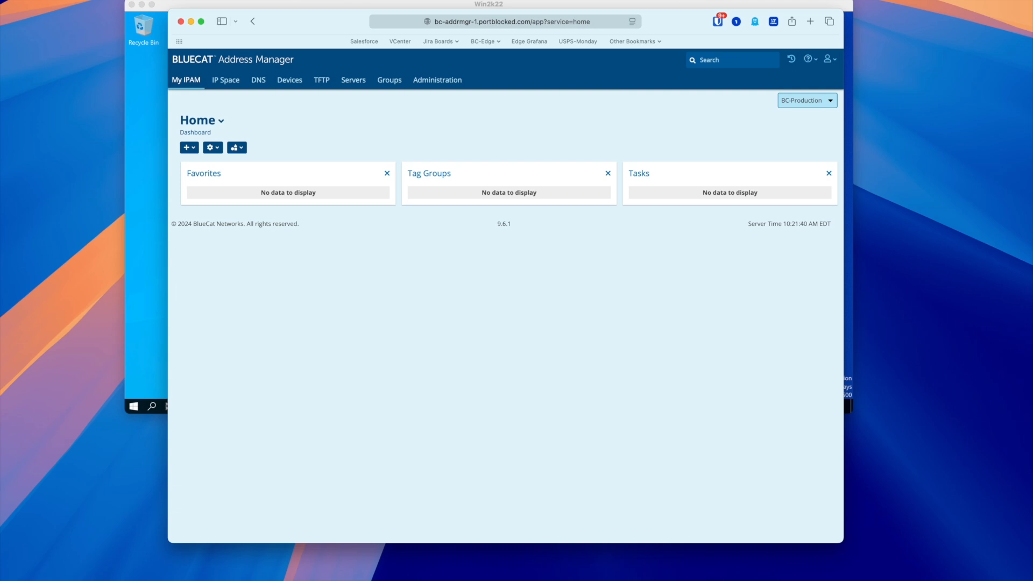
left_click(226, 80)
Navigate to the resource records of zone portblocked.com under default > com
left_click(258, 80)
left_click(220, 230)
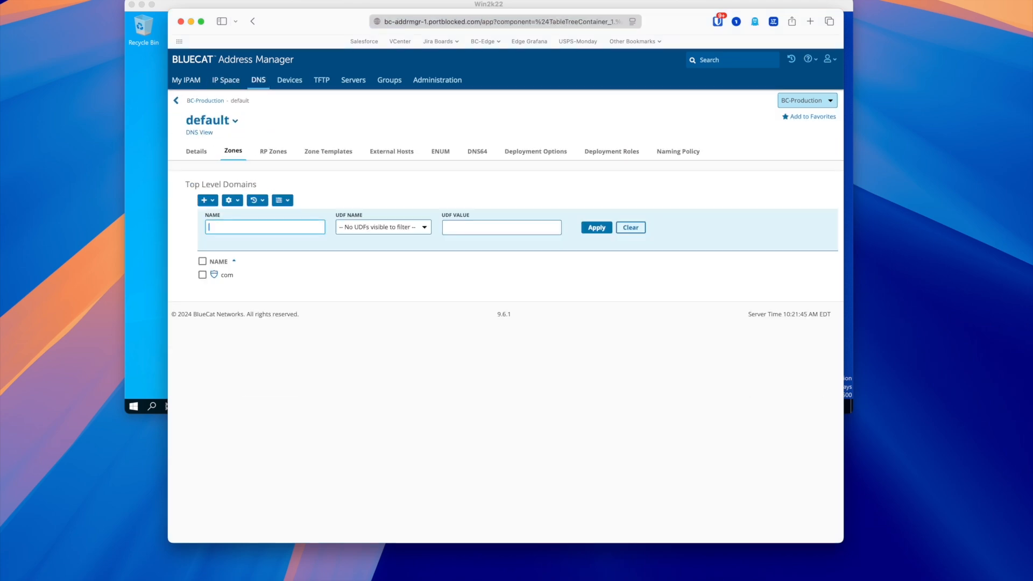
left_click(226, 275)
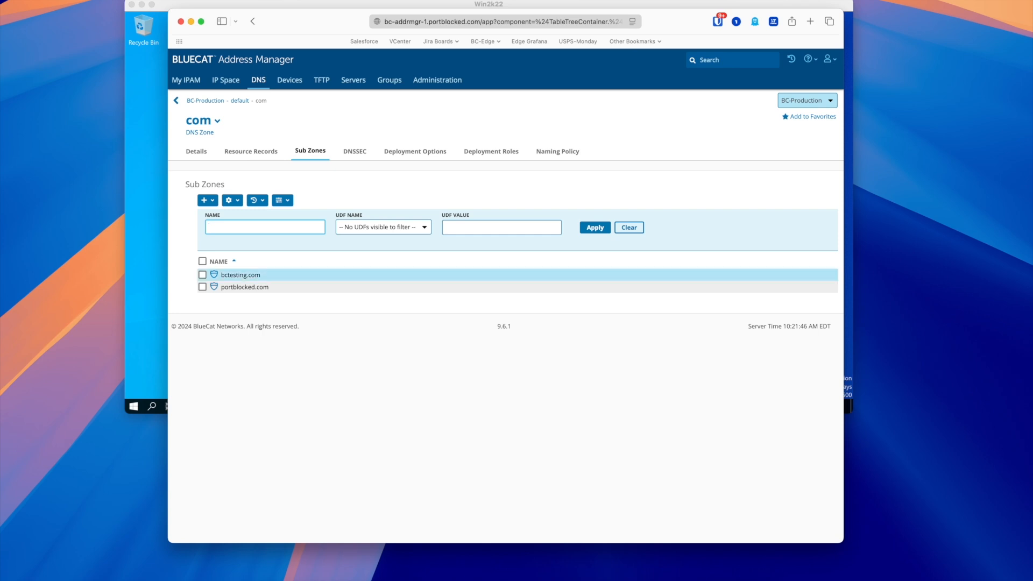
left_click(234, 289)
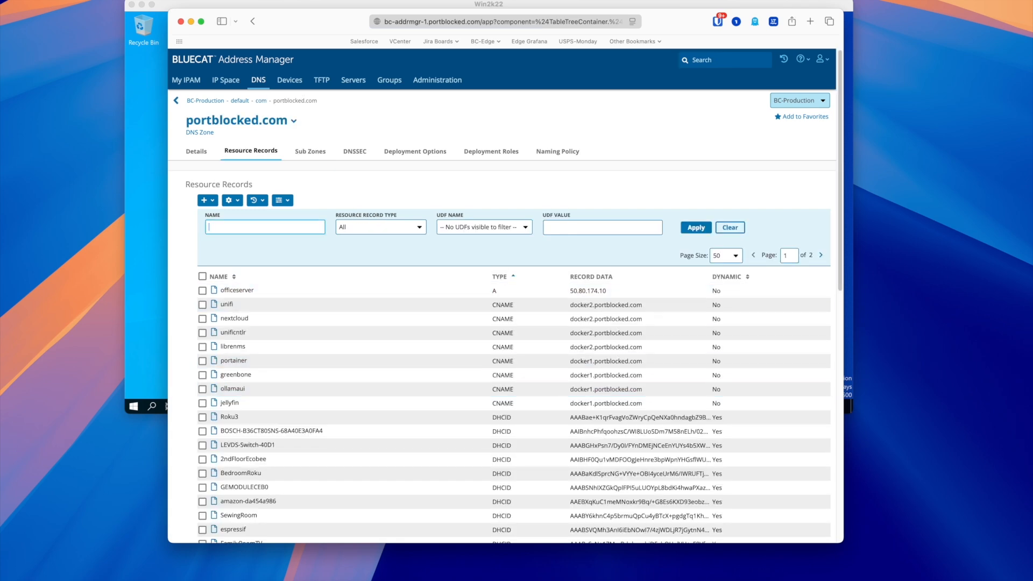
Create host record testrecord2 with mistyped address 1921.68.69.254, which fails to save
left_click(208, 200)
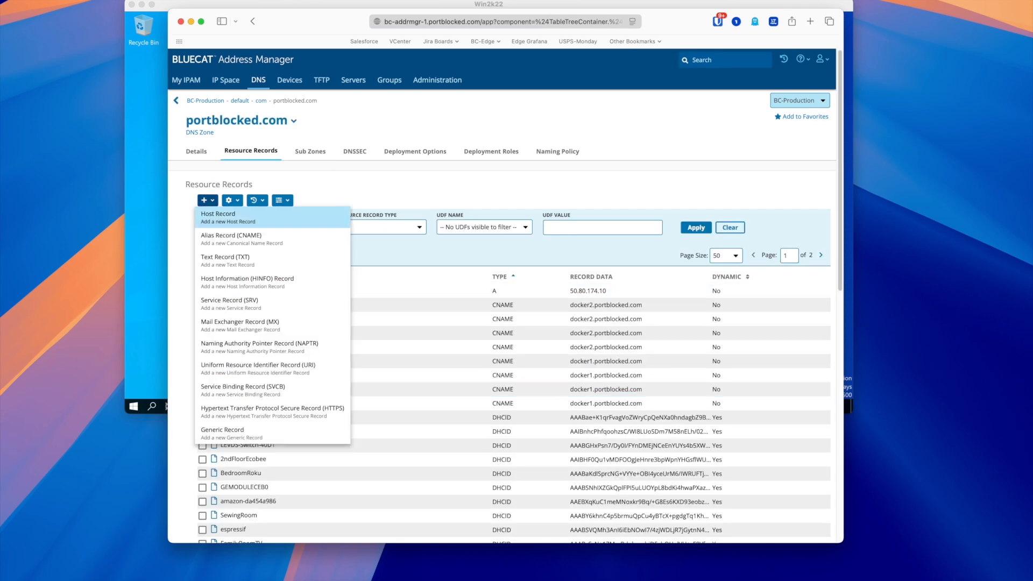
left_click(218, 216)
type("test")
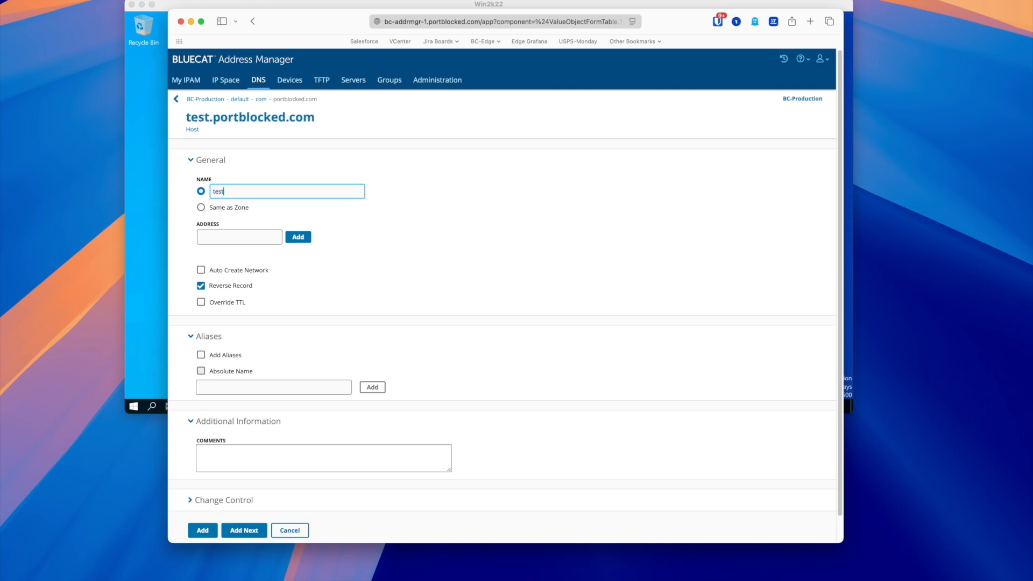
type("record2")
key("Tab")
type("1921.68.6")
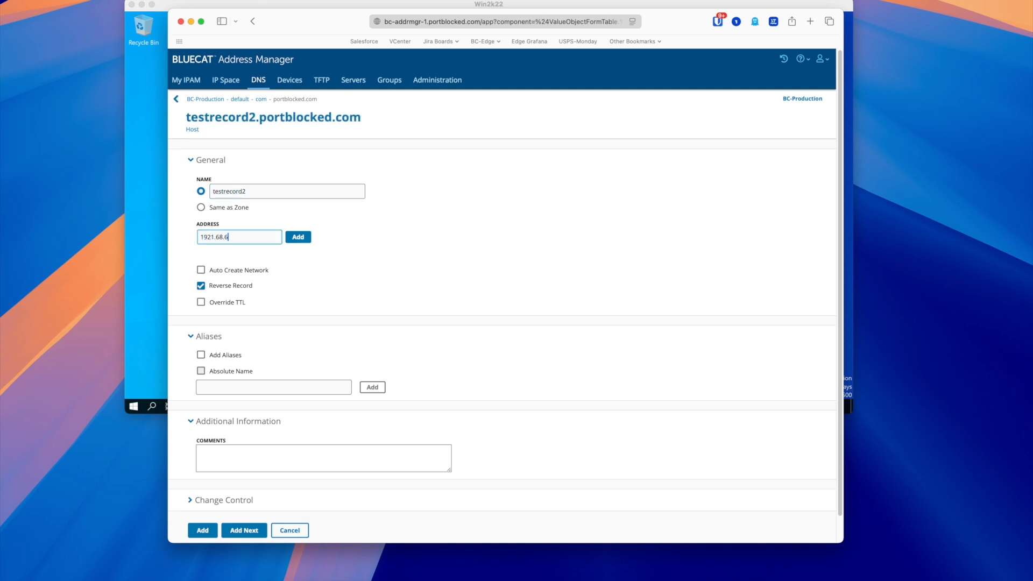
type("9.254")
key("Return")
scroll(506, 274, "down", 1)
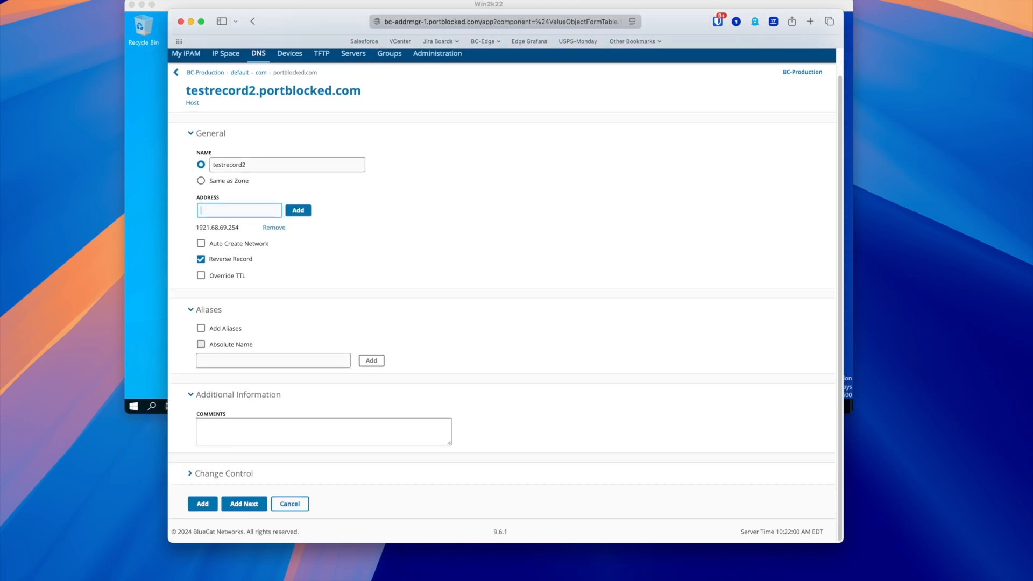
left_click(202, 503)
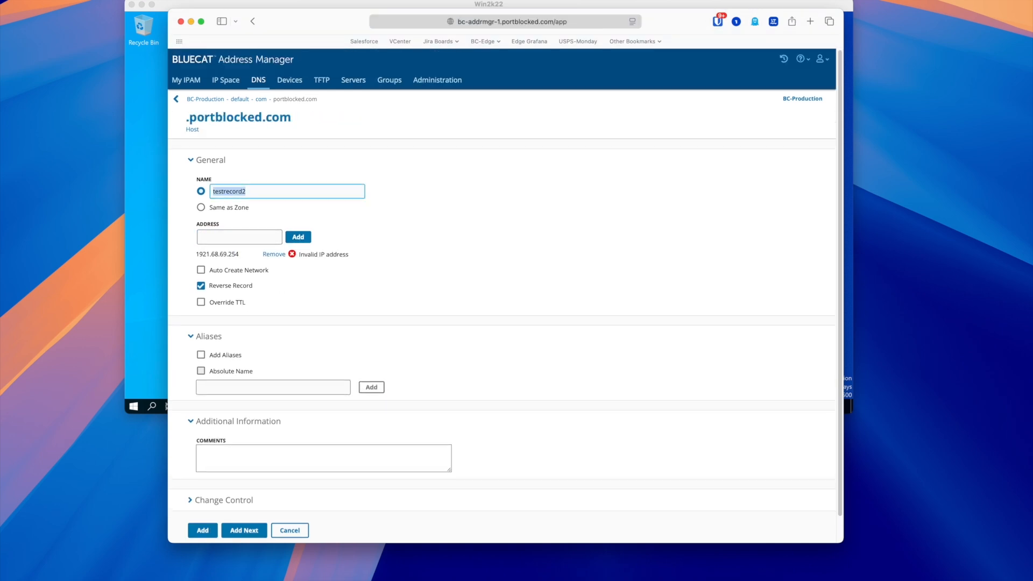
Replace the invalid address with 192.168.69.254 and save the testrecord2 host record
left_click(274, 255)
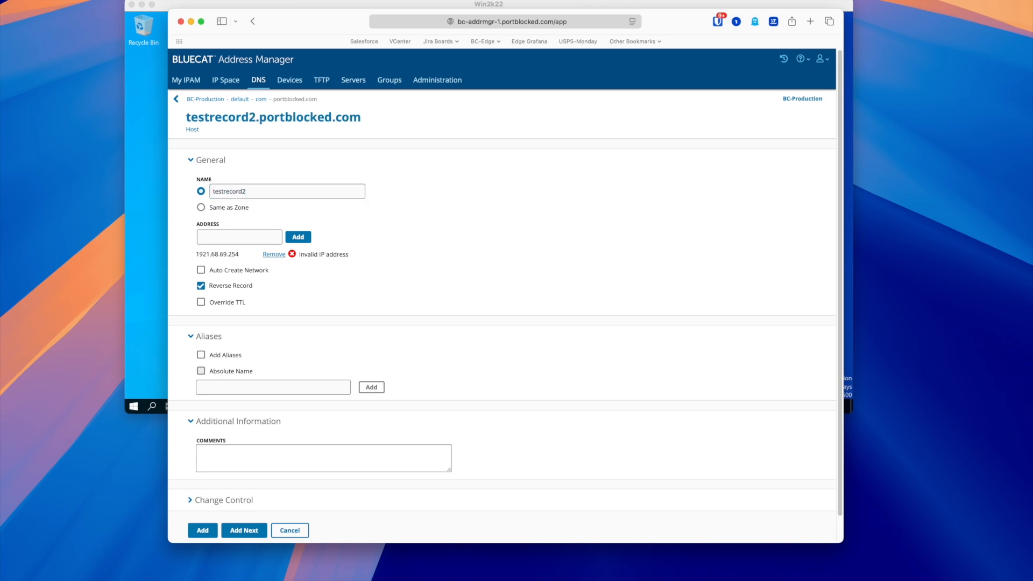
left_click(239, 238)
type("192.1")
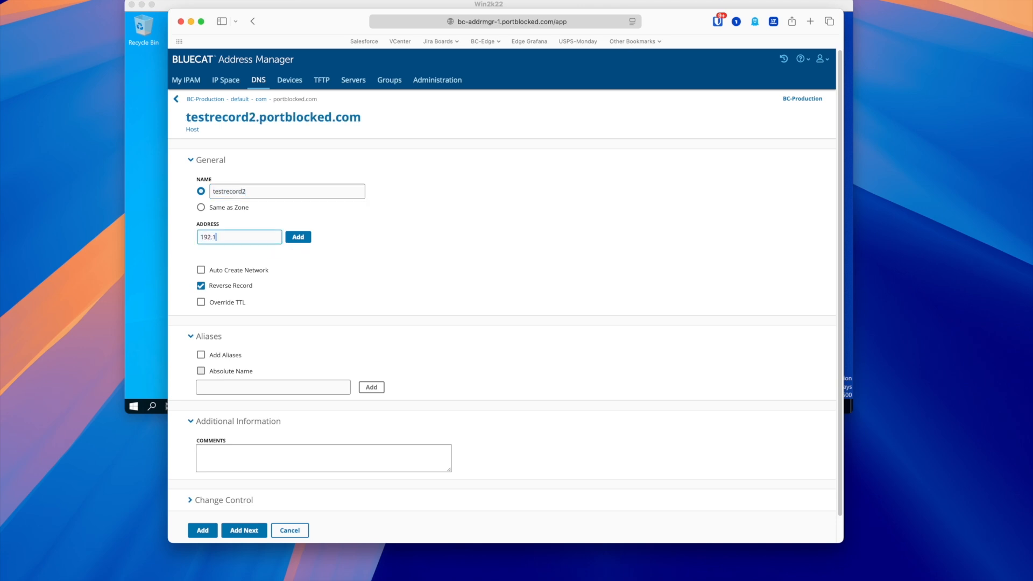
type("68.69.254")
left_click(298, 237)
scroll(247, 377, "down", 2)
left_click(202, 503)
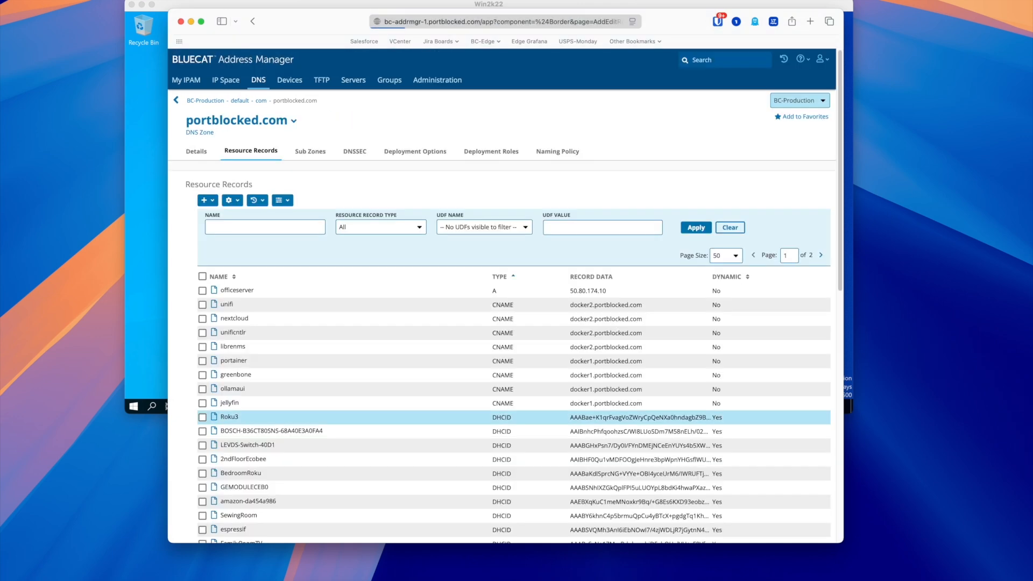
Deploy only DNS, excluding DHCP and DHCPv6, to BC-BDDS-1 and BC-BDDS-2
left_click(437, 80)
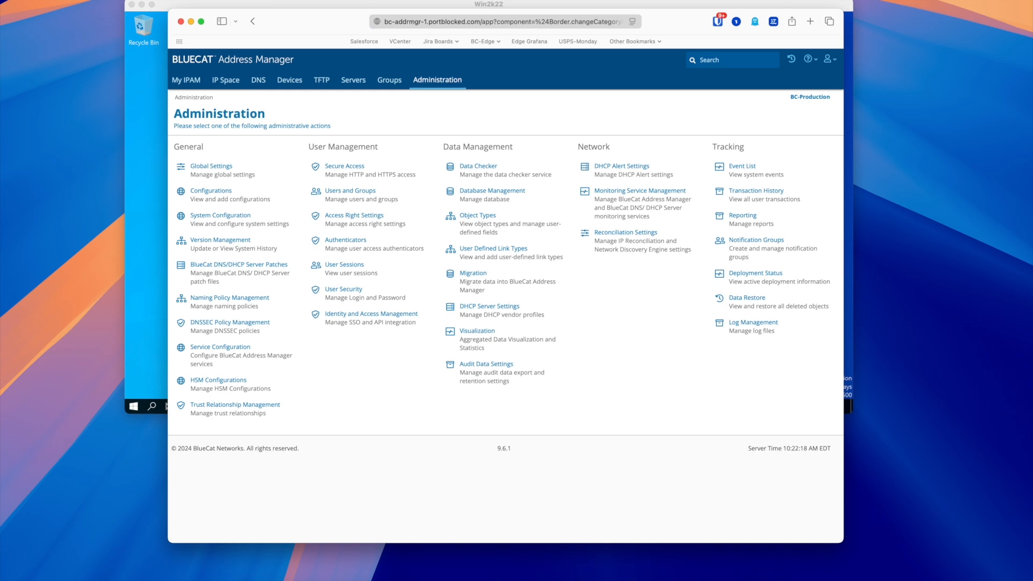
left_click(353, 79)
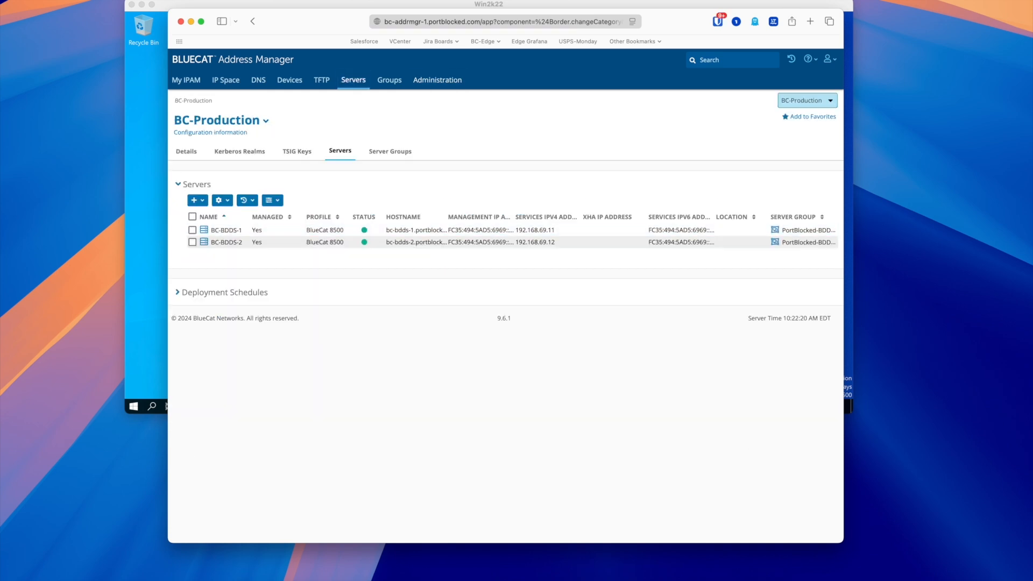
left_click(192, 217)
left_click(221, 200)
left_click(243, 326)
left_click(204, 266)
left_click(204, 278)
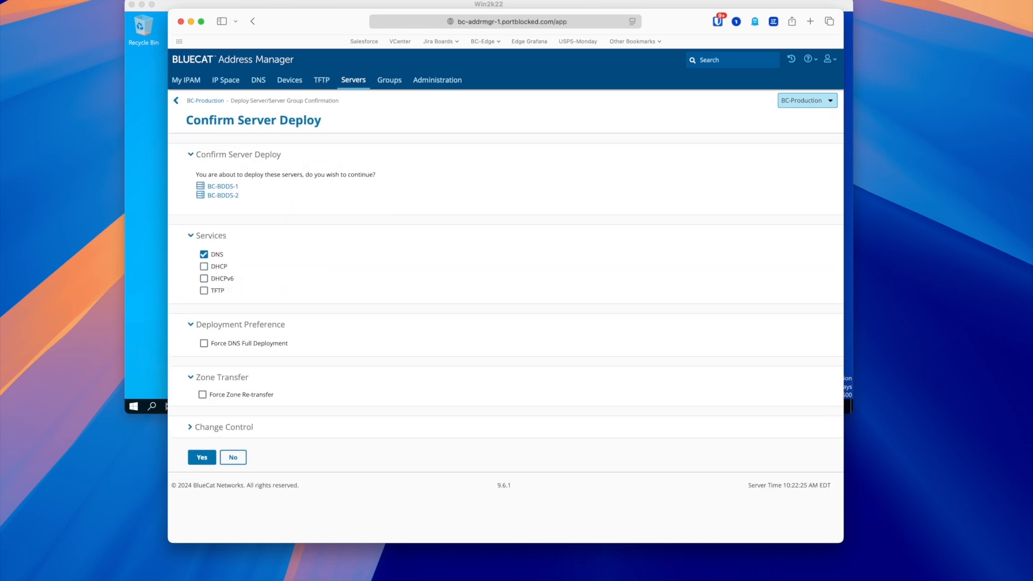
left_click(202, 457)
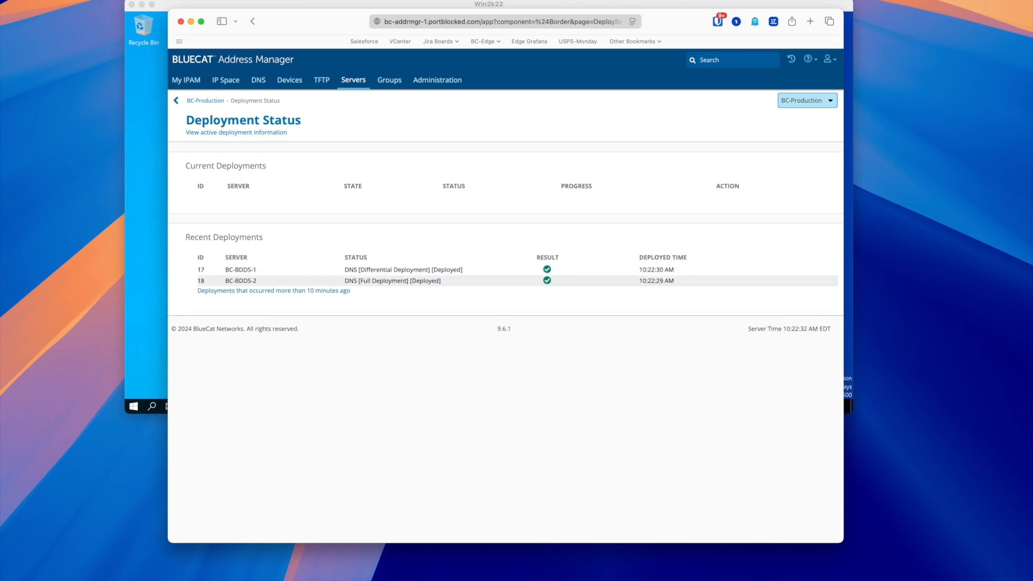
left_click(438, 80)
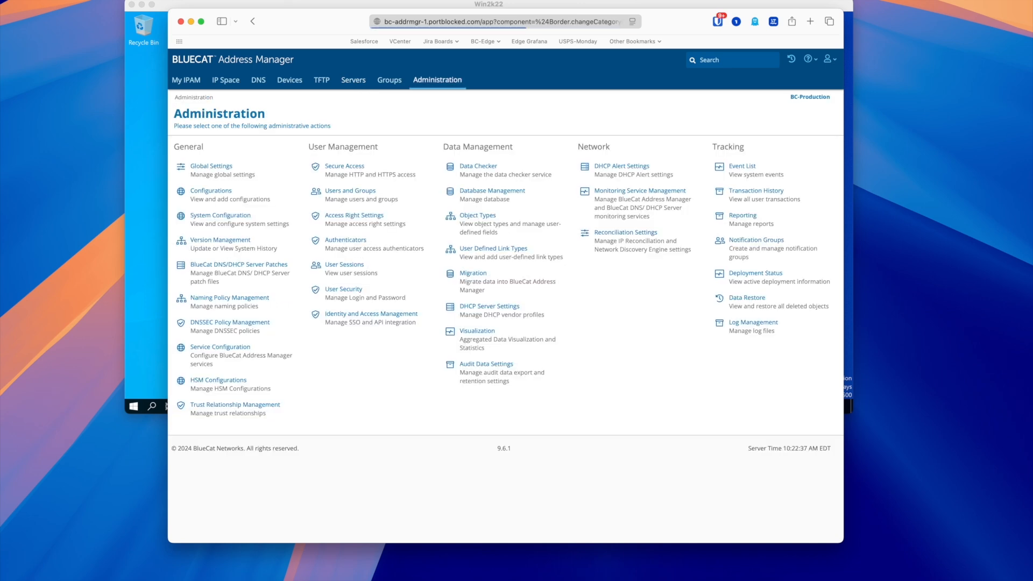
Open the DDI admin user's details and highlight its Administrator by group privilege user type
left_click(351, 190)
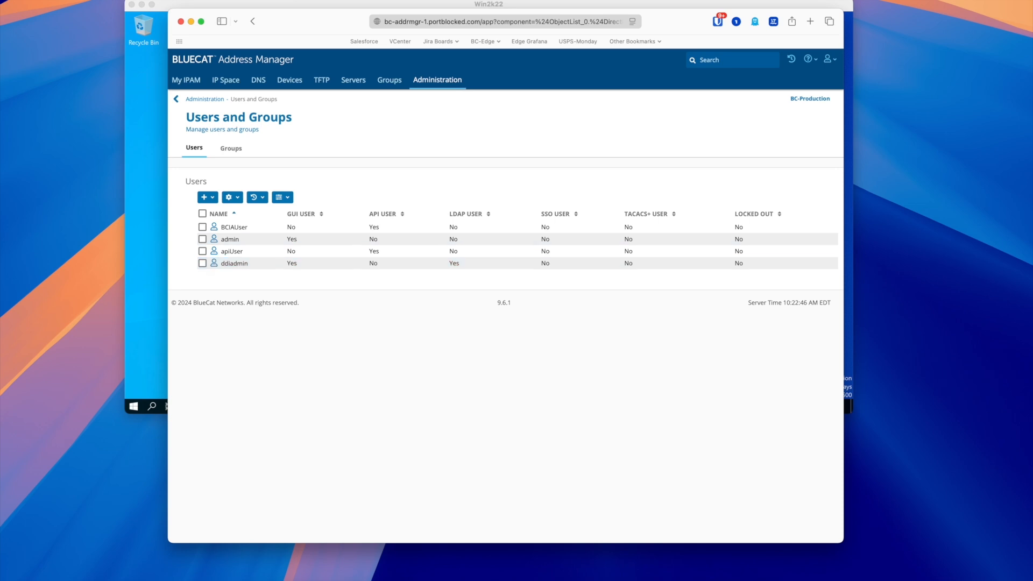
left_click(234, 263)
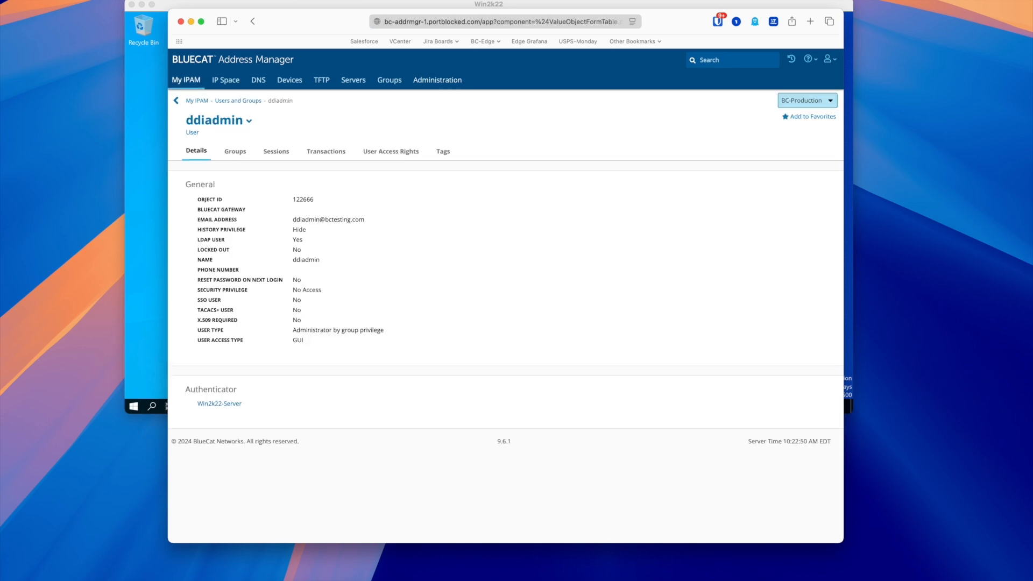
left_click_drag(293, 330, 345, 340)
left_click(376, 341)
Confirm the admin is listed in the Admin-DDI-Group LDAP group, then log out
left_click(238, 101)
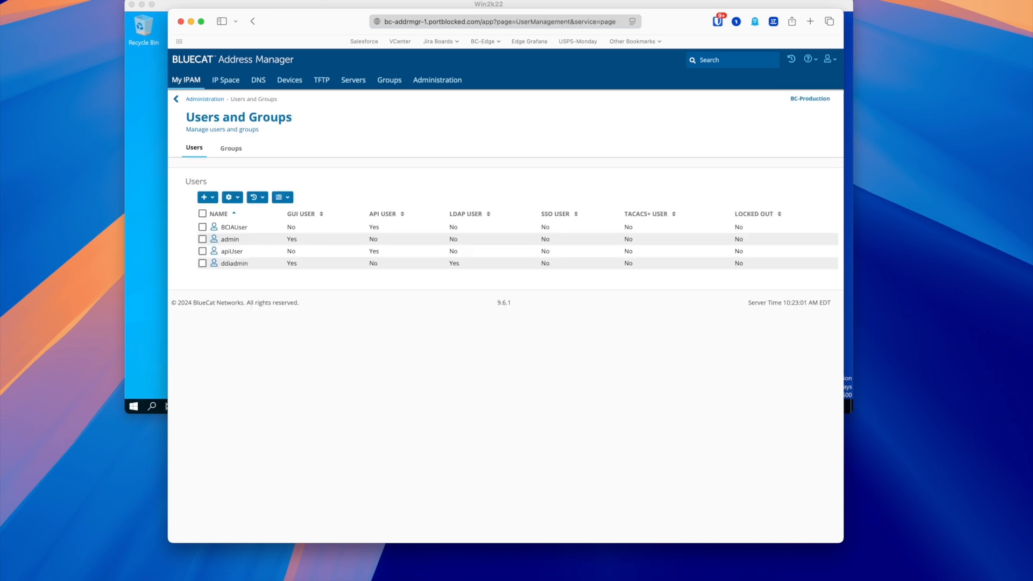
left_click(231, 148)
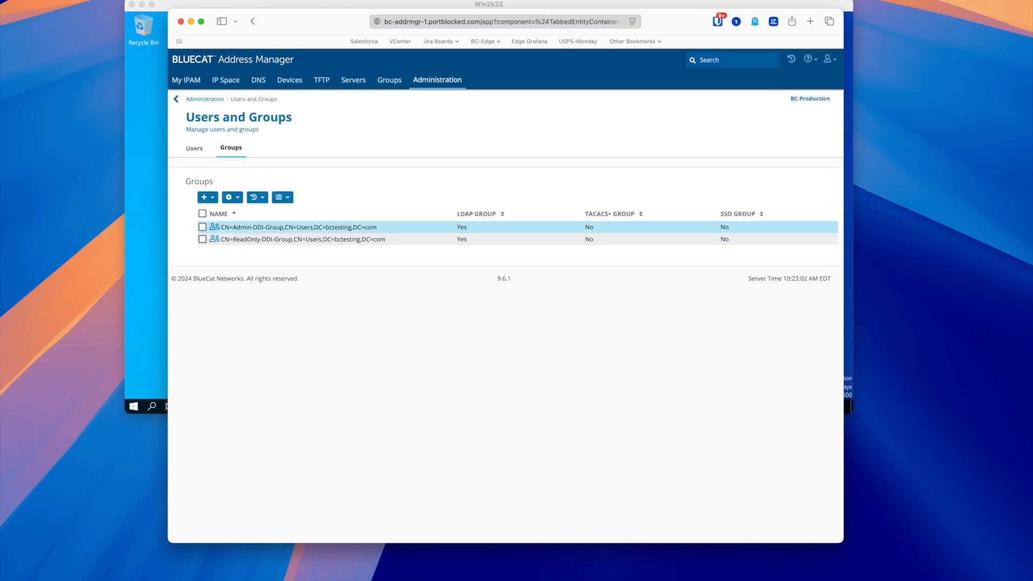
left_click(272, 228)
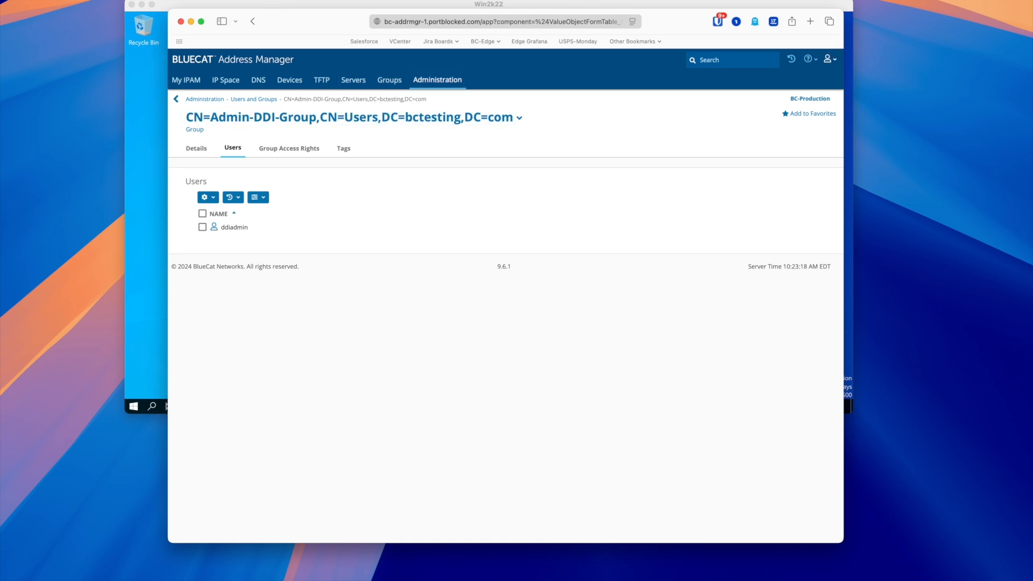
left_click(830, 59)
left_click(780, 163)
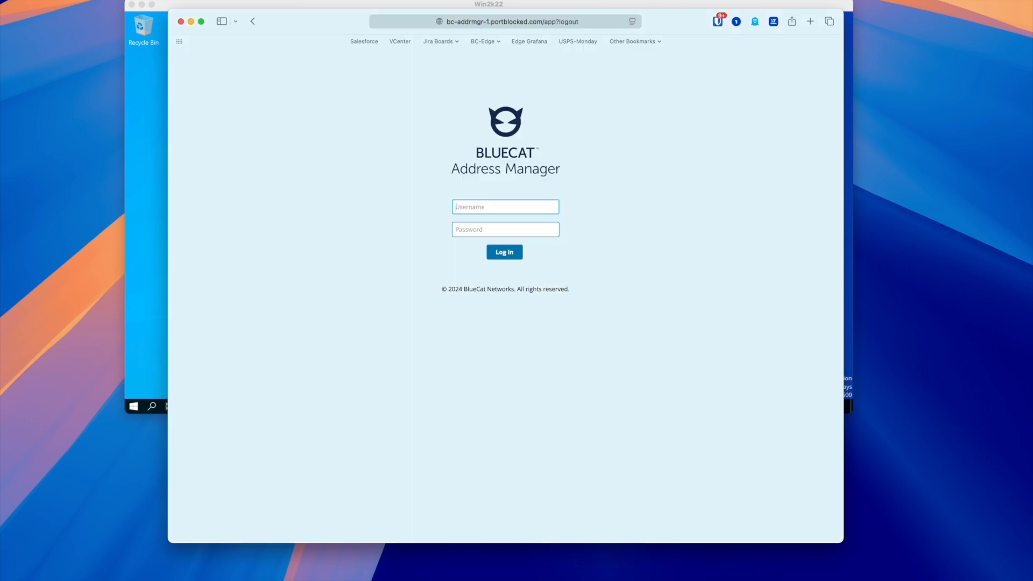
Sign in as the read-only user with its password and dismiss the save-password prompt
type("ddireadonly")
key("Tab")
type("•••••••••")
key("Return")
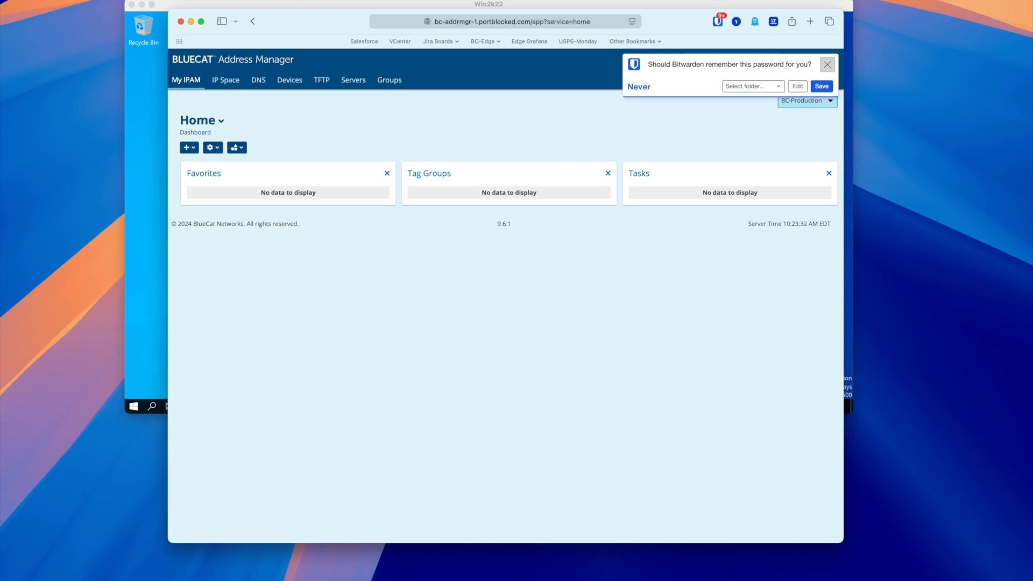
left_click(827, 64)
Go to the default view's portblocked.com zone and filter its records by 'testrec'
left_click(258, 80)
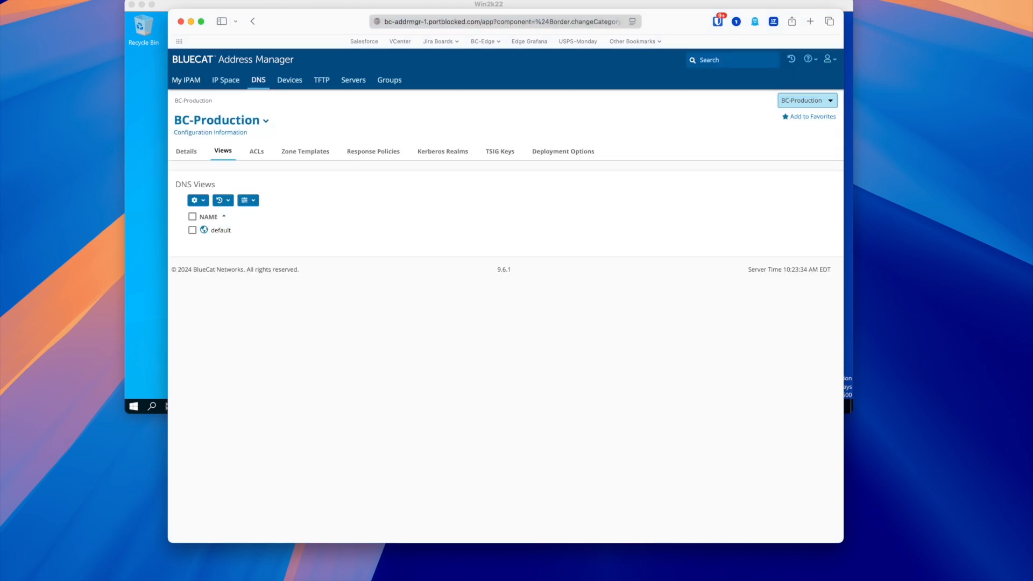
left_click(225, 80)
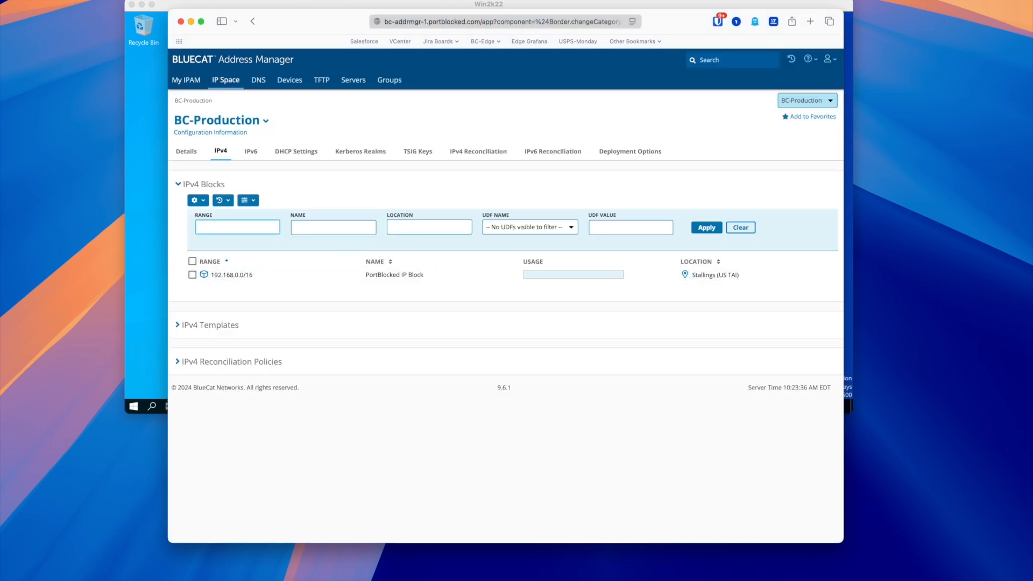
left_click(258, 80)
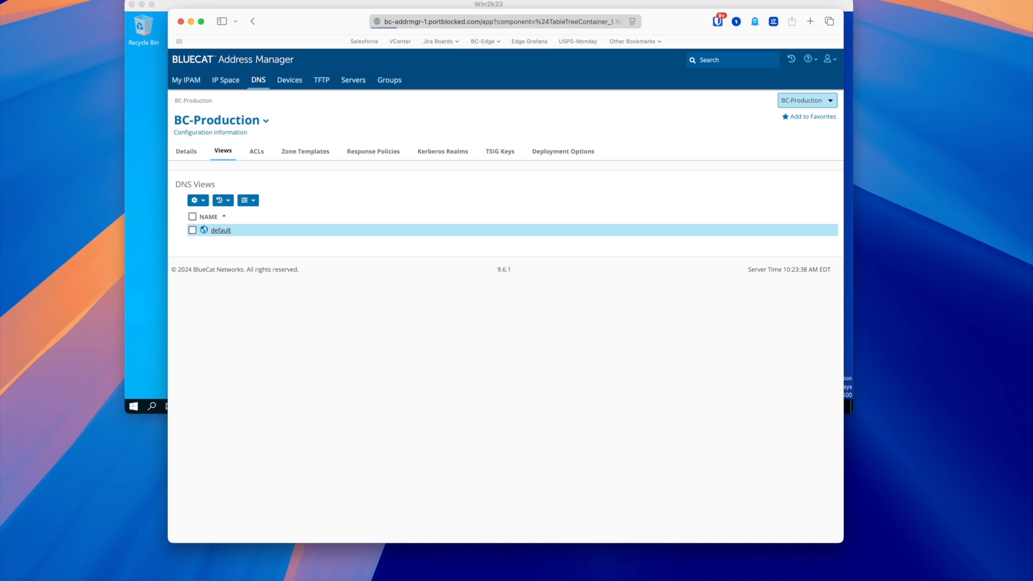
left_click(220, 230)
left_click(242, 289)
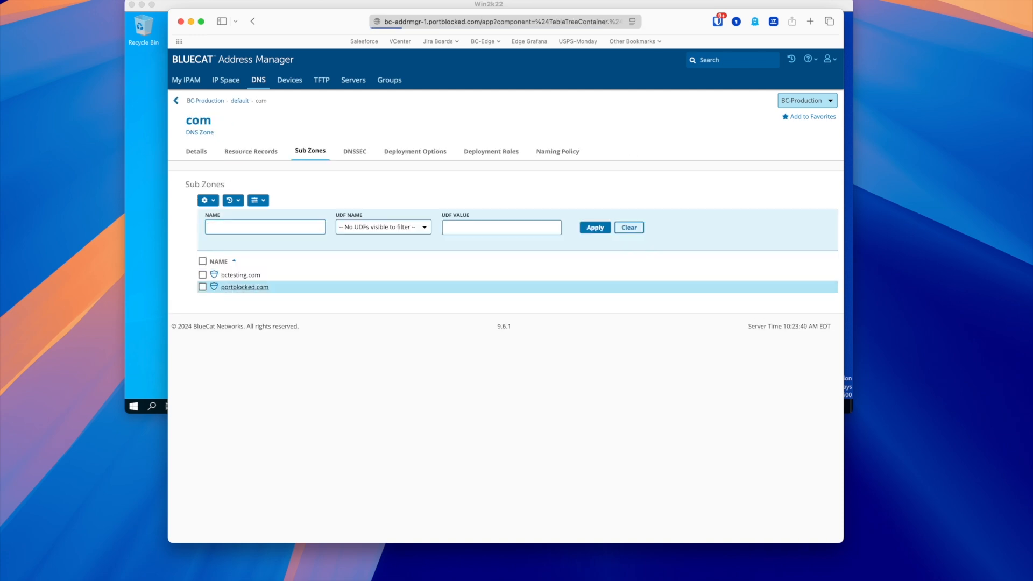
type("te")
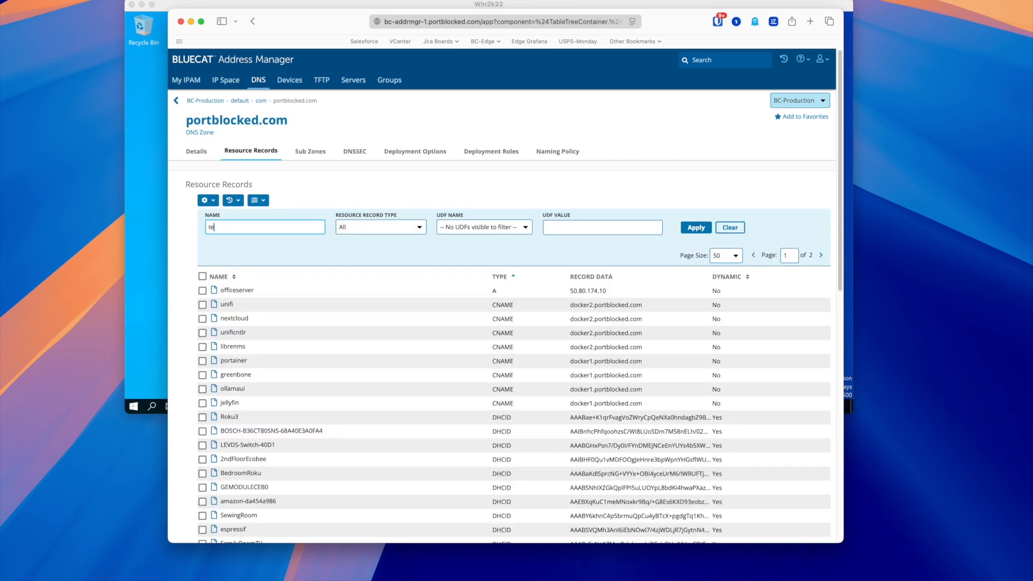
type("strec")
key("Return")
Try deleting testrecord2, get the access-denied error, and cancel leaving the record intact
left_click(202, 290)
left_click(207, 201)
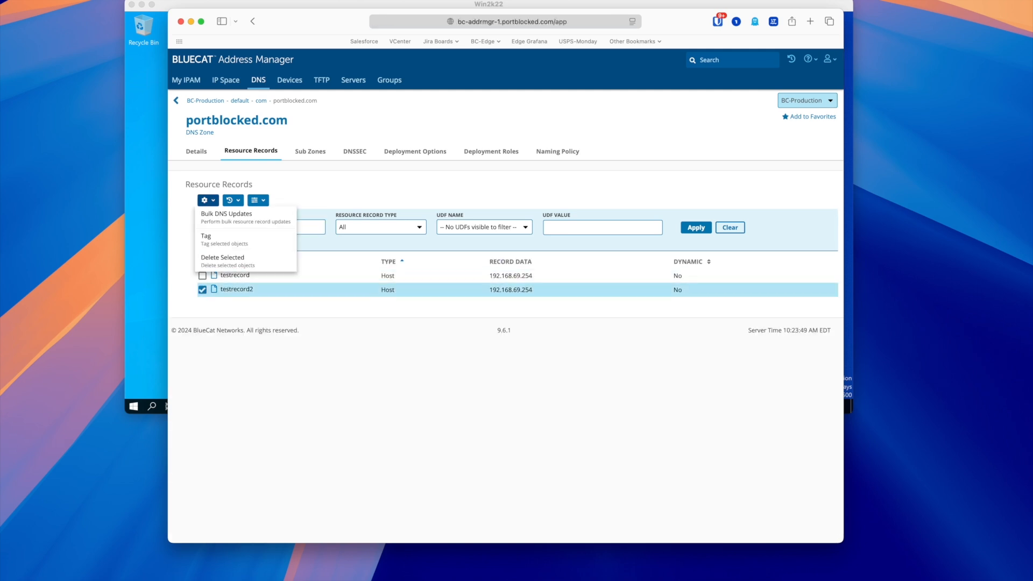
left_click(228, 260)
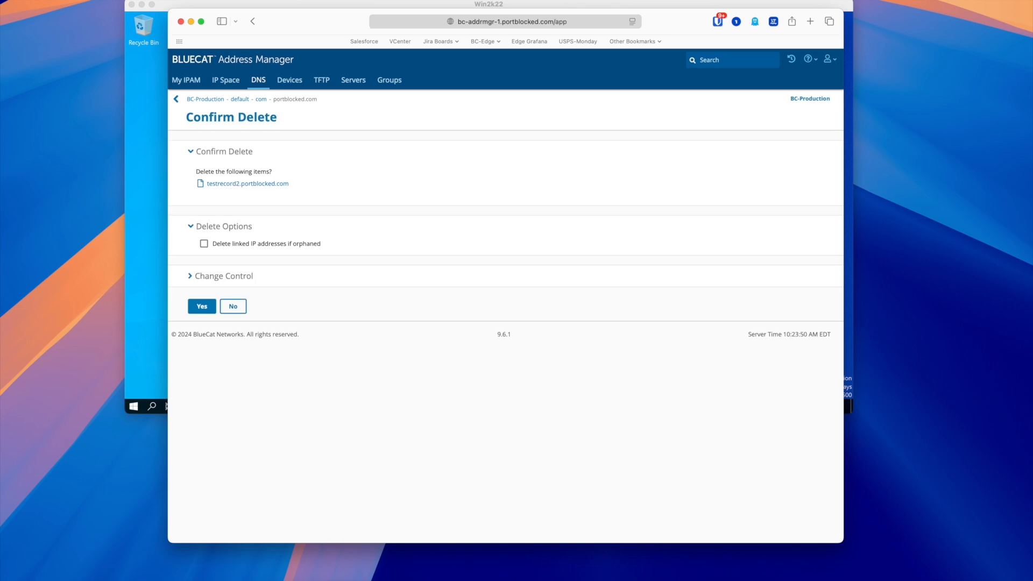
left_click(202, 307)
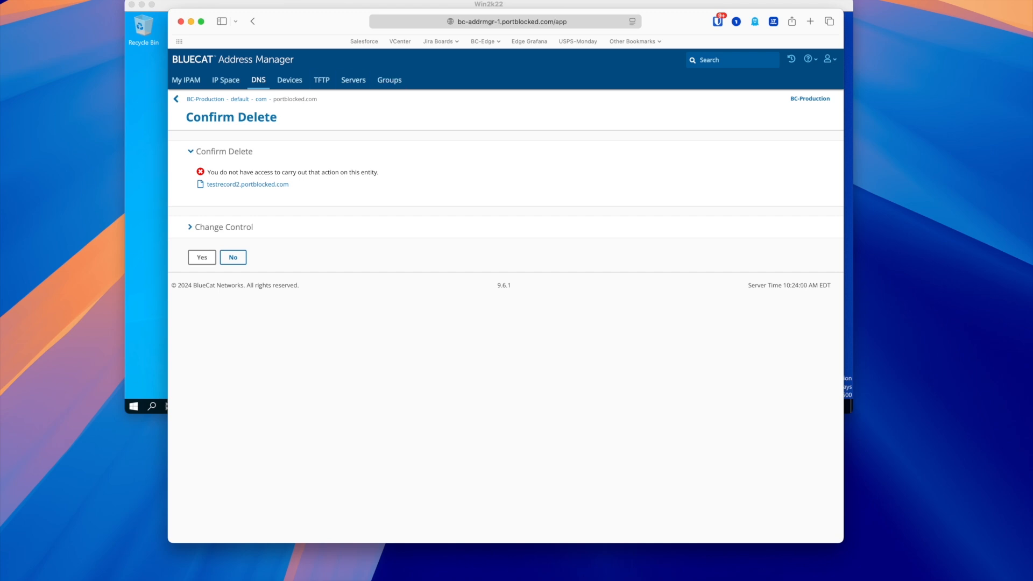
left_click(233, 258)
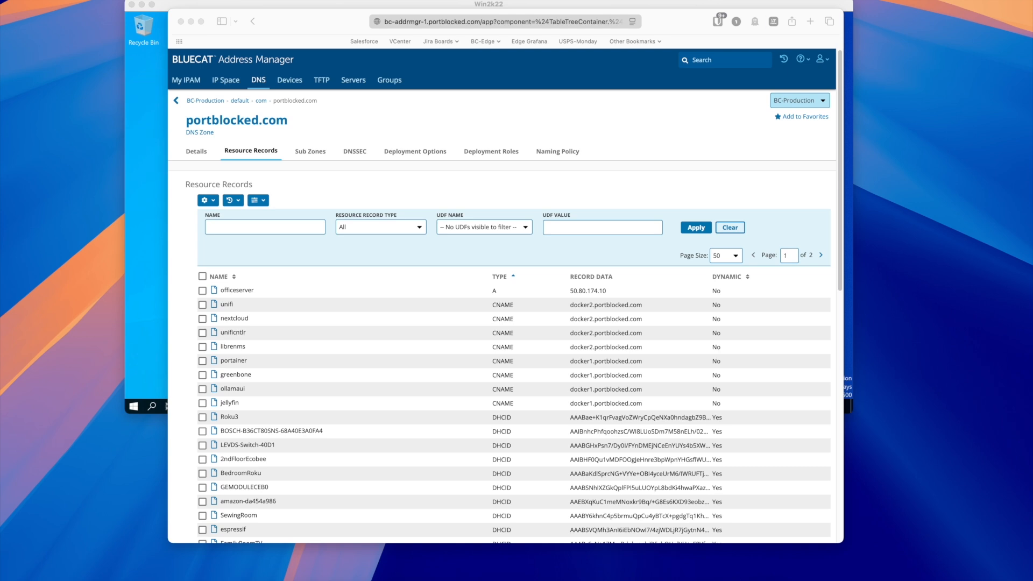
Log the read-only user out of Address Manager
left_click(822, 59)
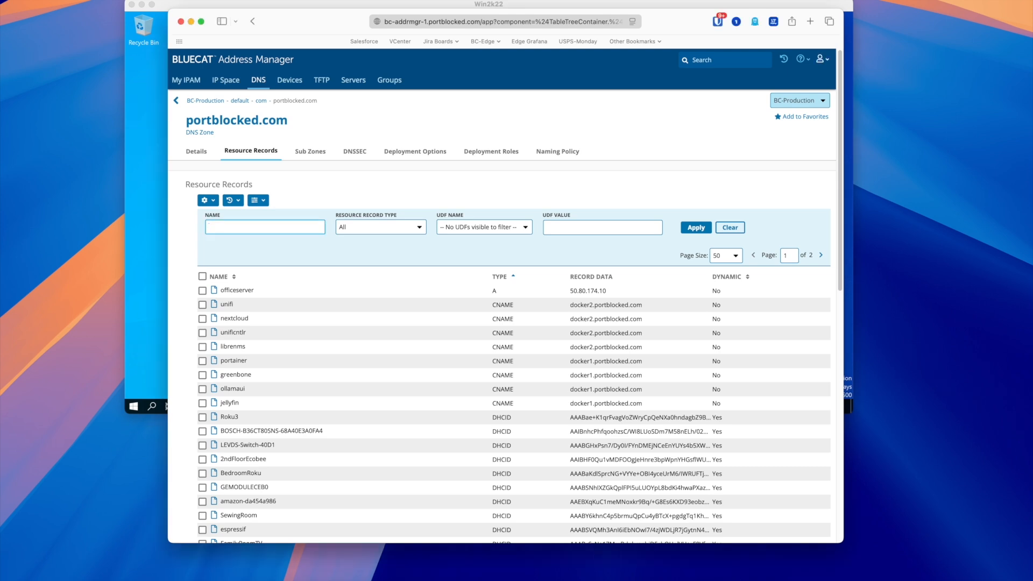
left_click(822, 59)
left_click(765, 163)
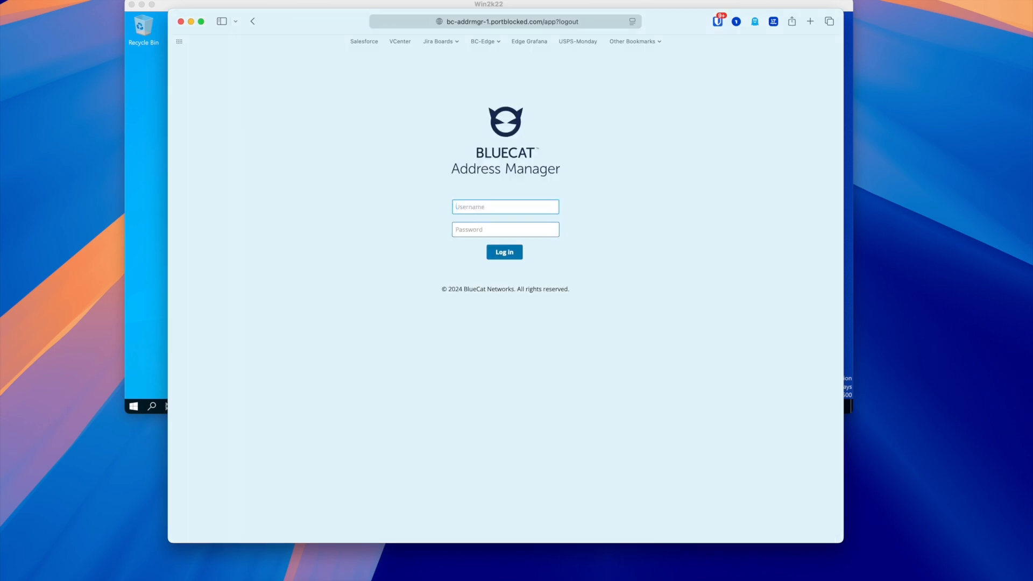
Disable the DDI Readonly account in Active Directory Users and Computers
key("super+Tab")
right_click(320, 152)
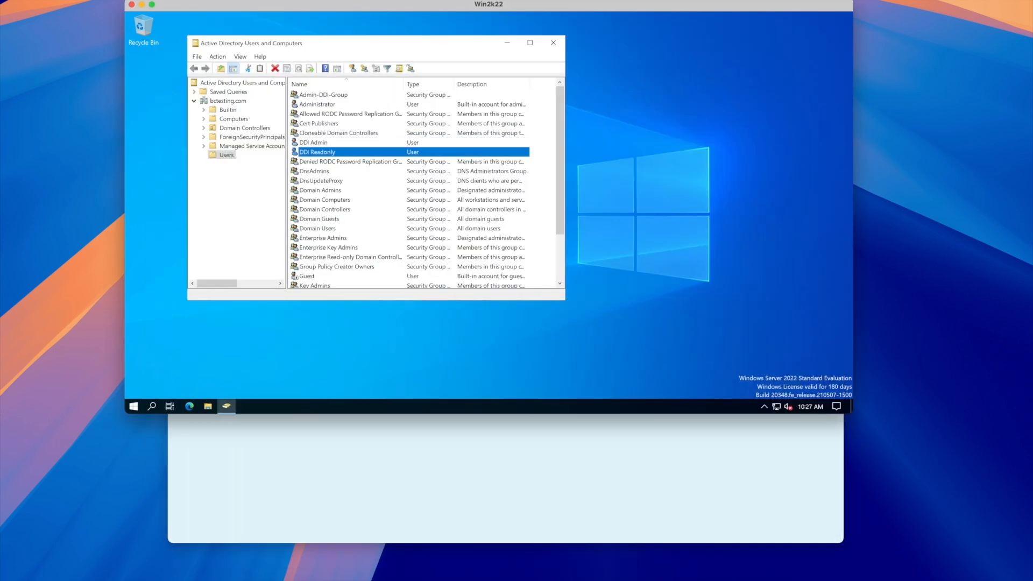
left_click(357, 179)
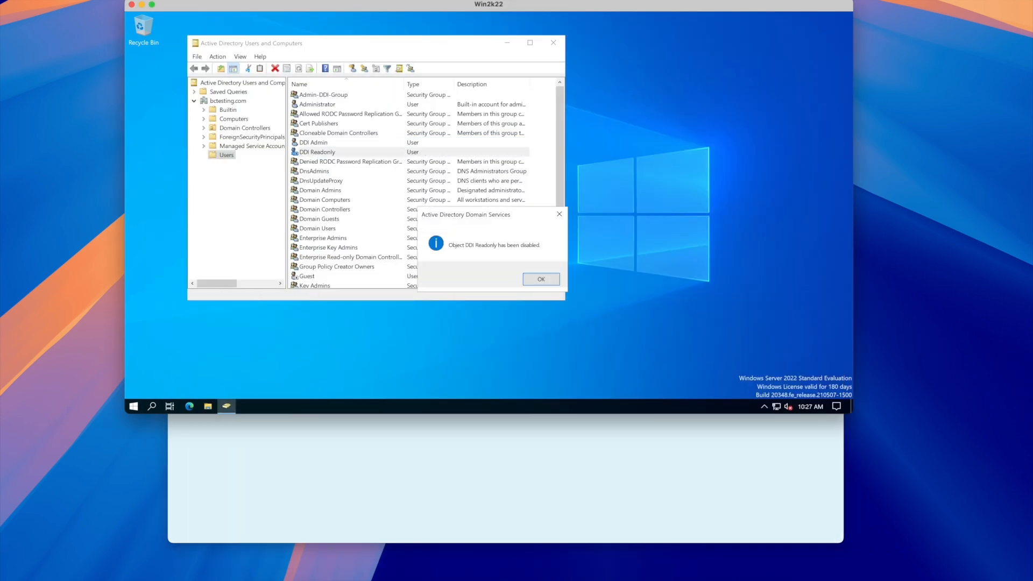
key("Return")
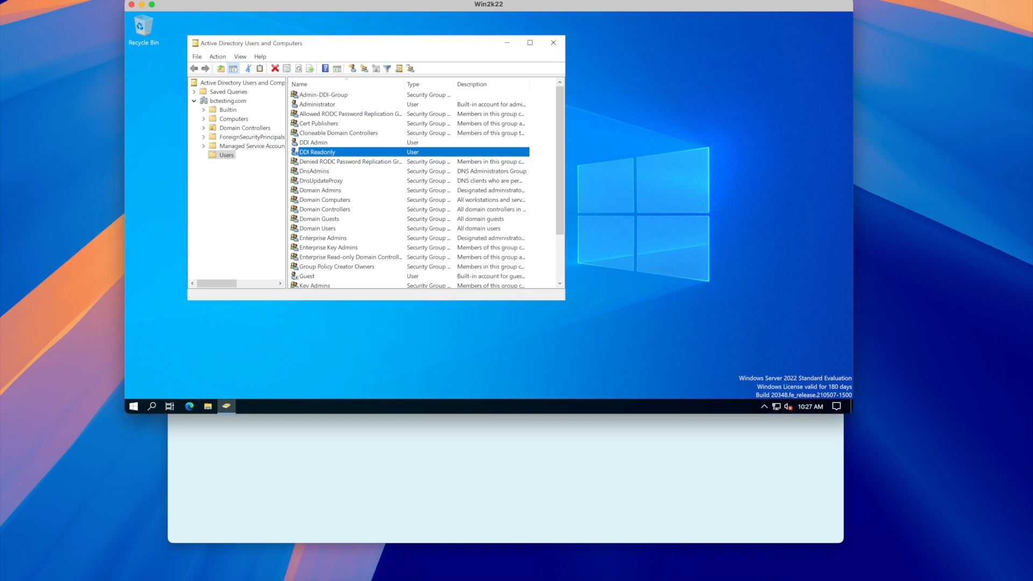
Attempt a BlueCat login with the disabled read-only account and see it fail
key("super+Tab")
type("ddireadonly")
key("Tab")
type("**********")
key("Return")
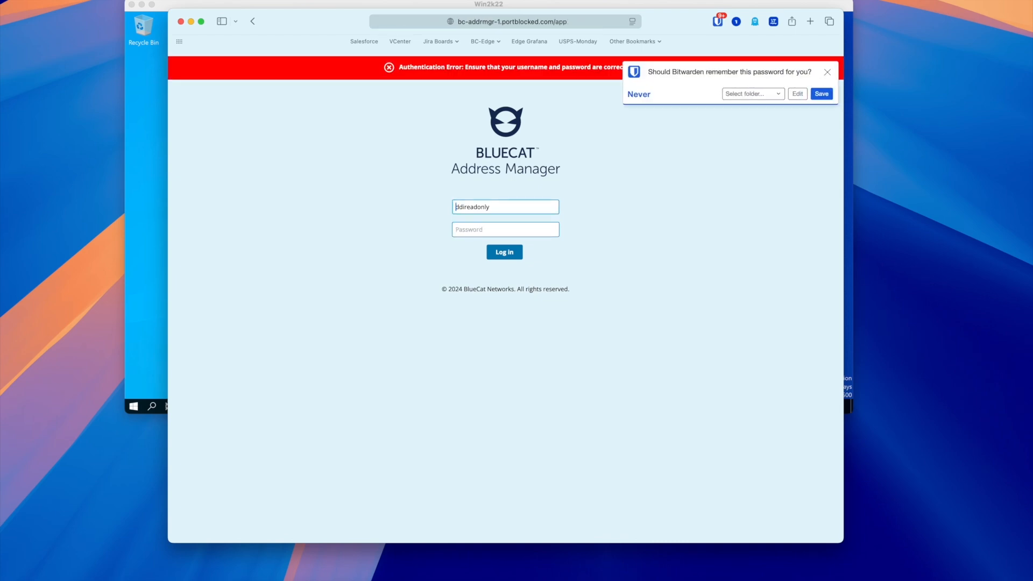
left_click(828, 72)
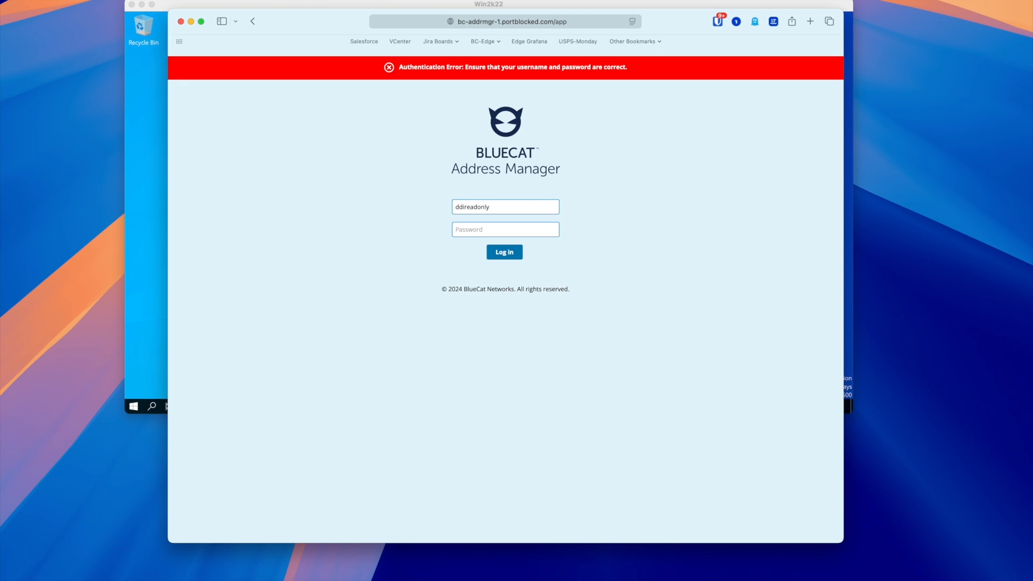
Re-enable the DDI Readonly account in Active Directory
key("super+Tab")
right_click(310, 152)
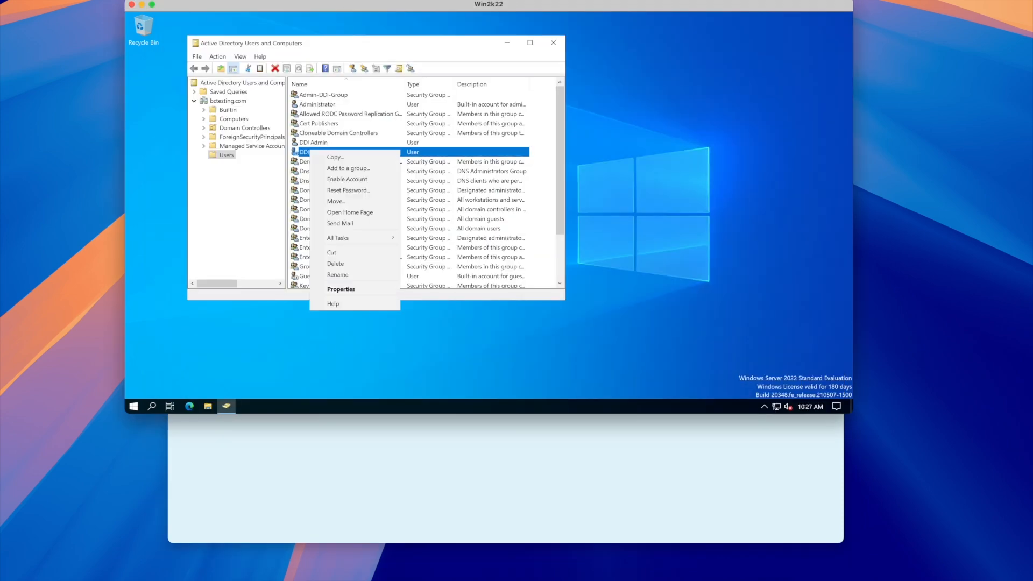
left_click(344, 178)
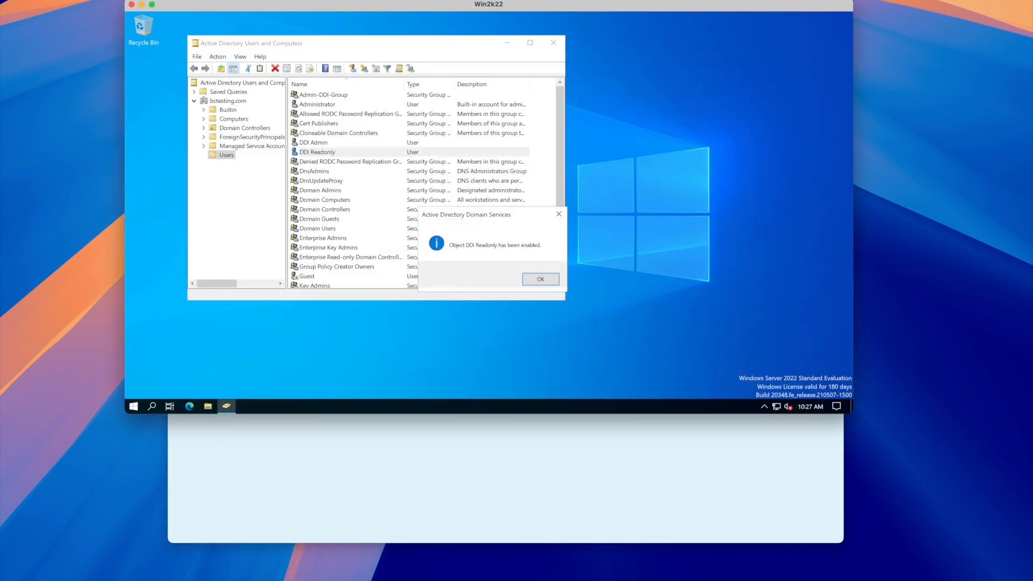
left_click(541, 279)
Log into BlueCat as the read-only user again, reaching the Home dashboard
key("super+Tab")
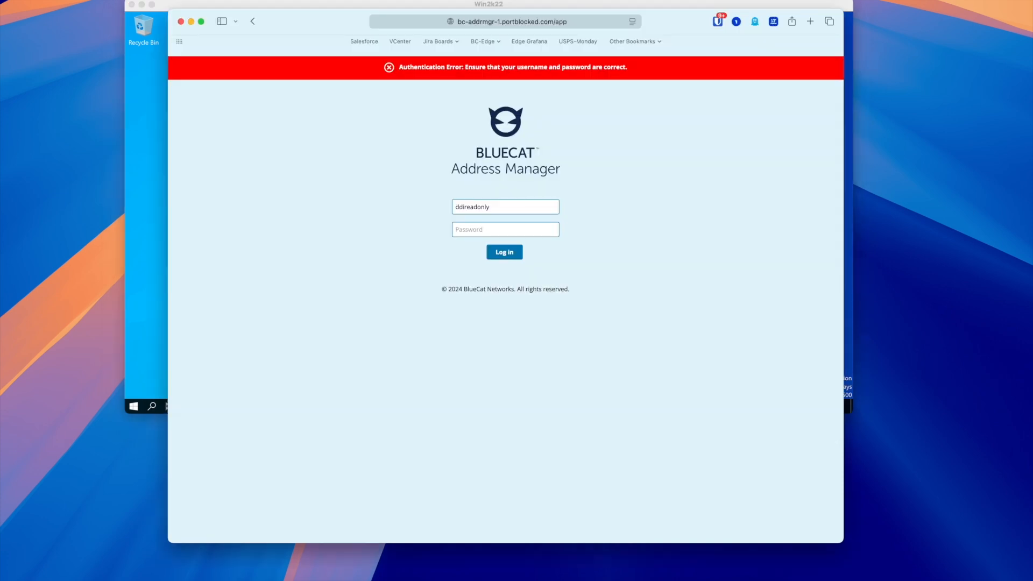
type("••••••••••")
key("Return")
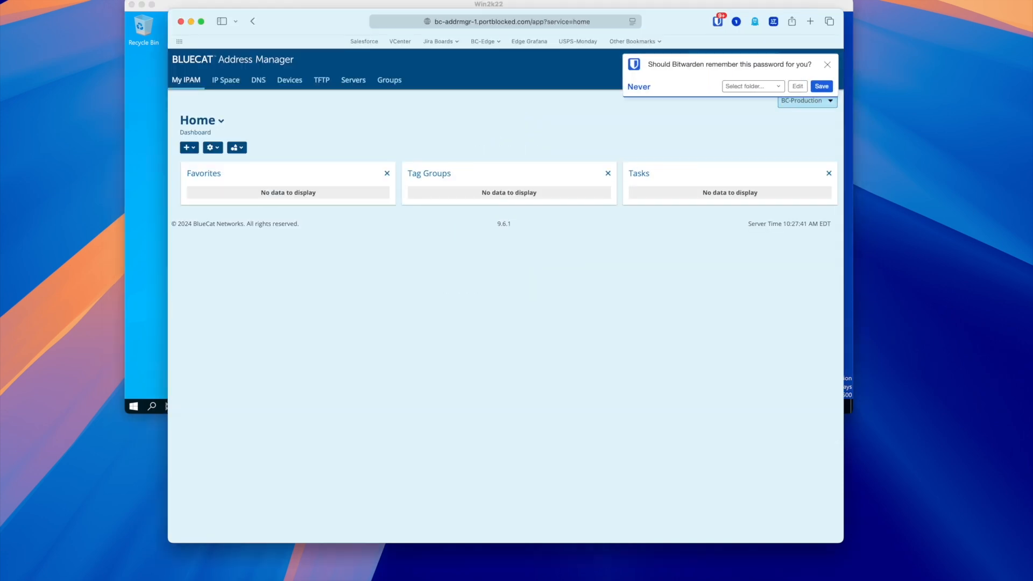
left_click(827, 64)
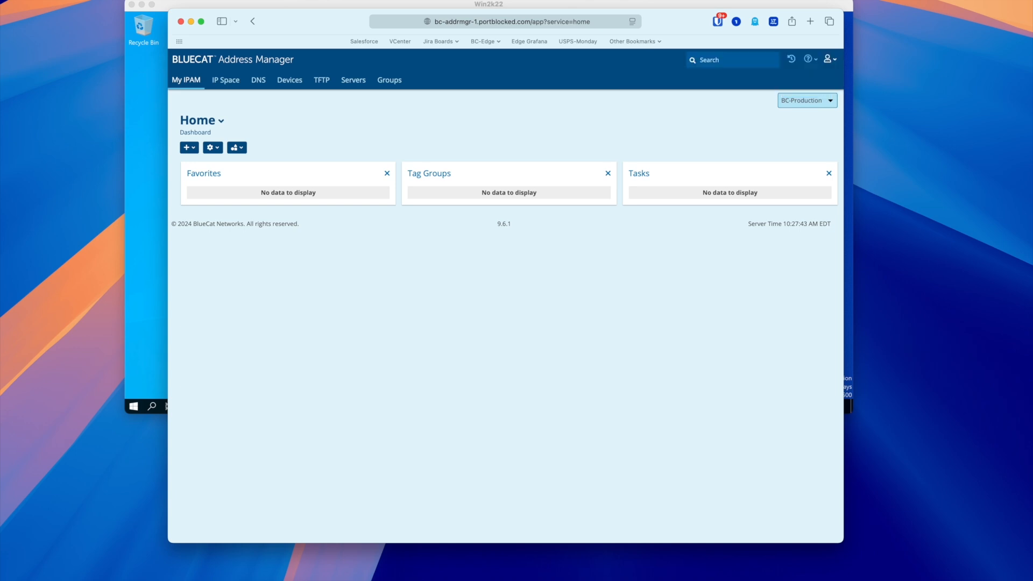